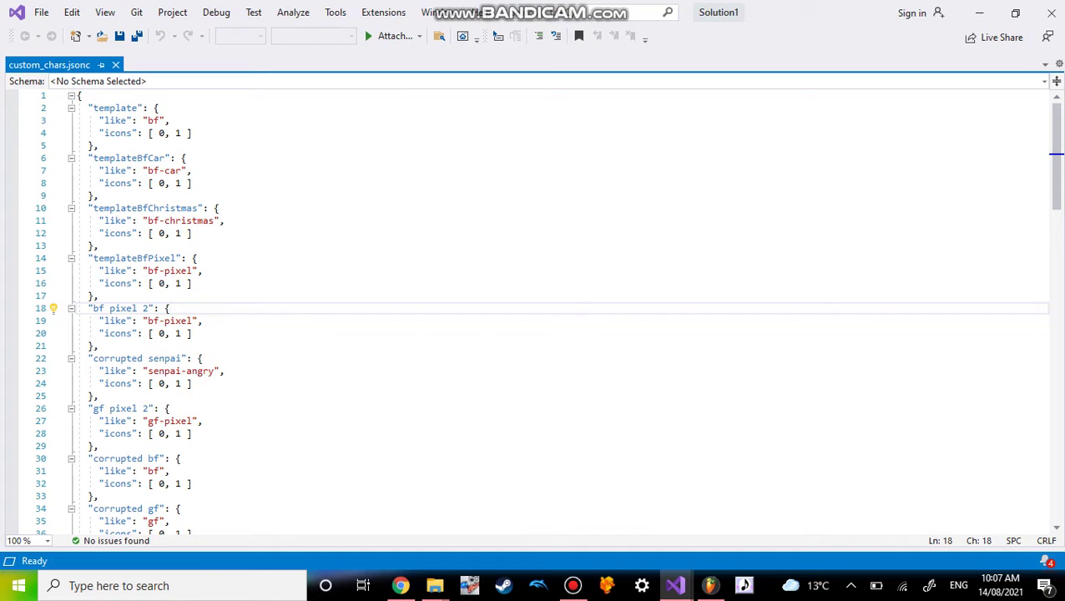
scroll(534, 313, down, 3)
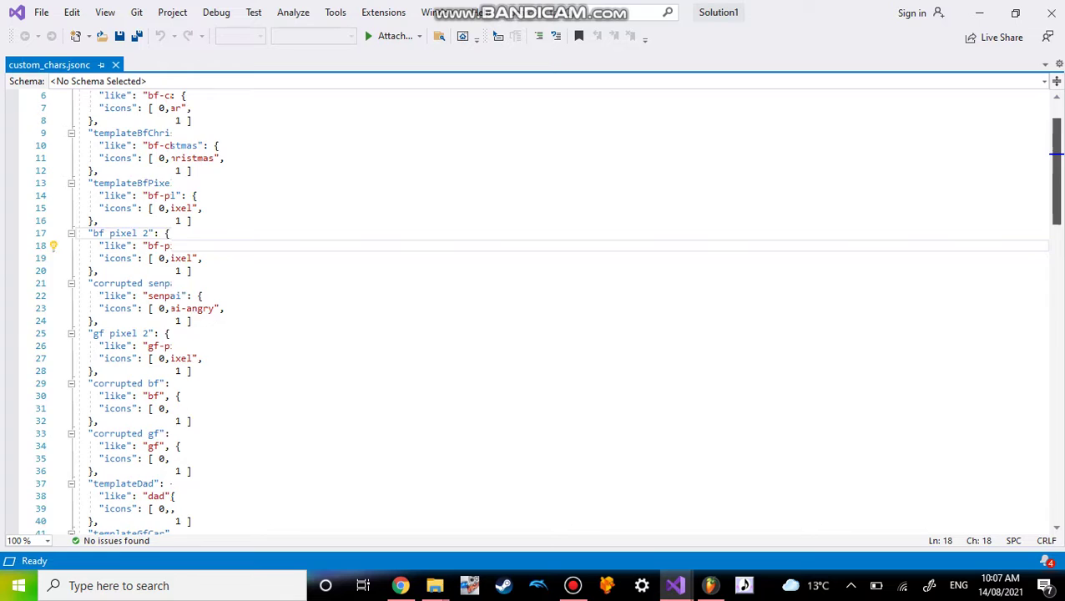
scroll(534, 313, down, 2)
scroll(534, 313, down, 3)
scroll(534, 313, down, 2)
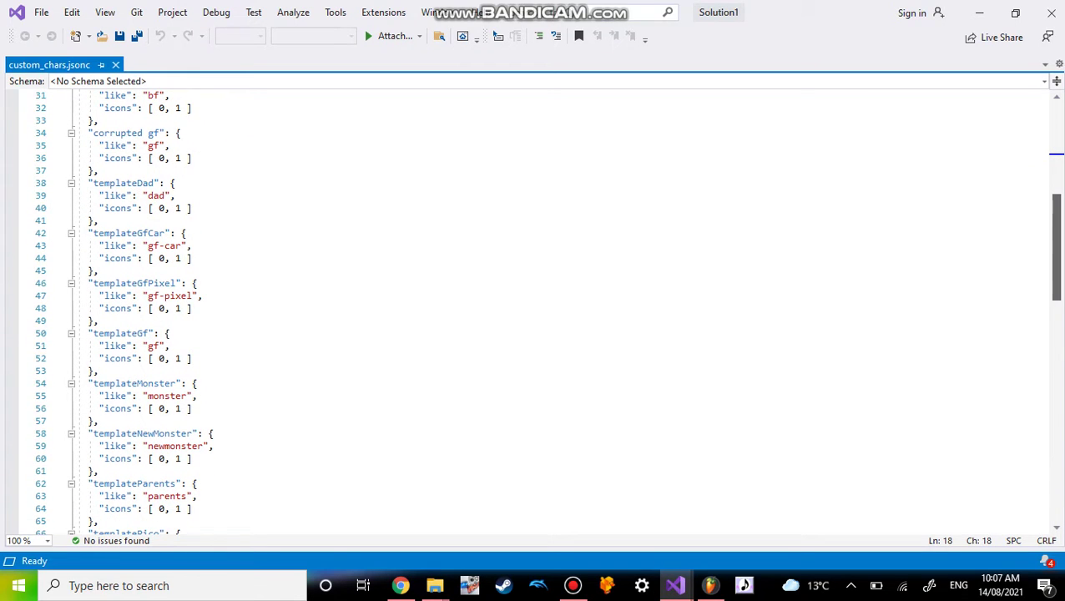
scroll(534, 312, down, 5)
scroll(534, 312, down, 3)
scroll(534, 313, down, 1)
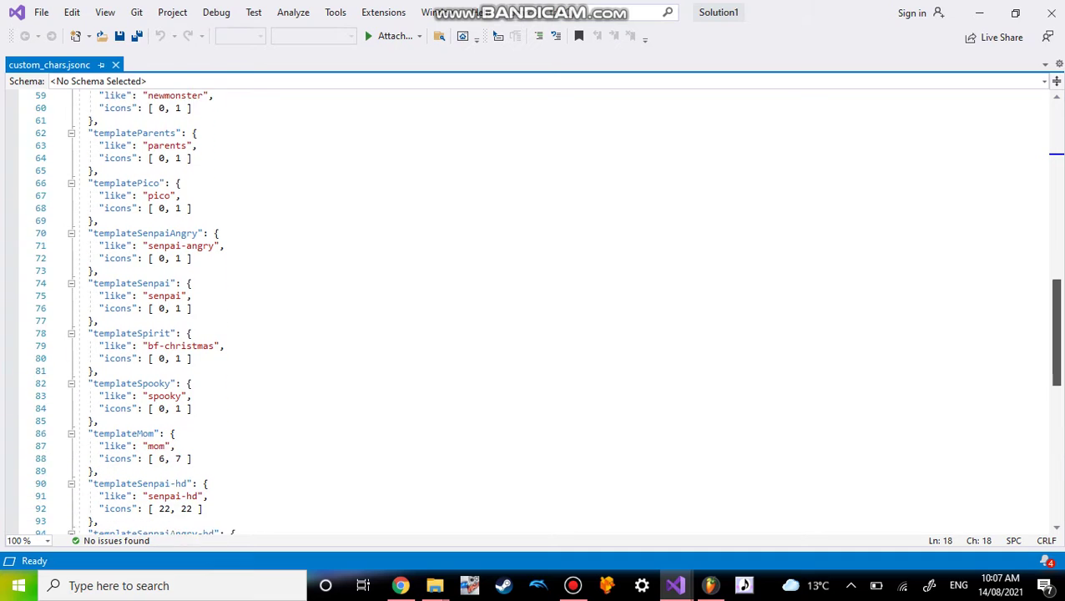
scroll(534, 313, down, 1)
- Select the templateMom entry in custom_chars.jsonc to copy it
drag(192, 433, 76, 408)
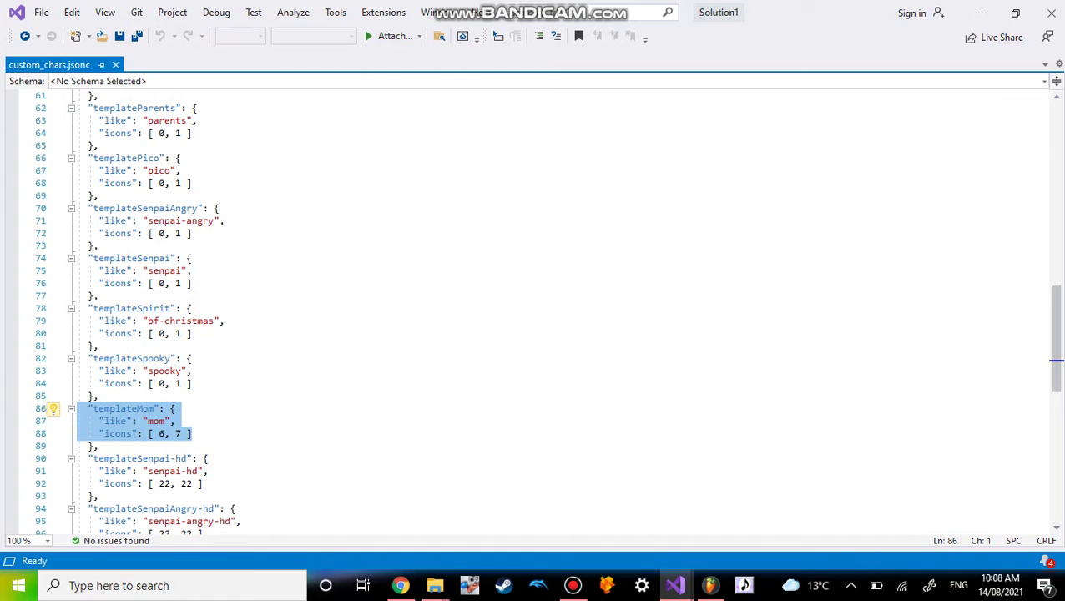
drag(1054, 338, 1054, 158)
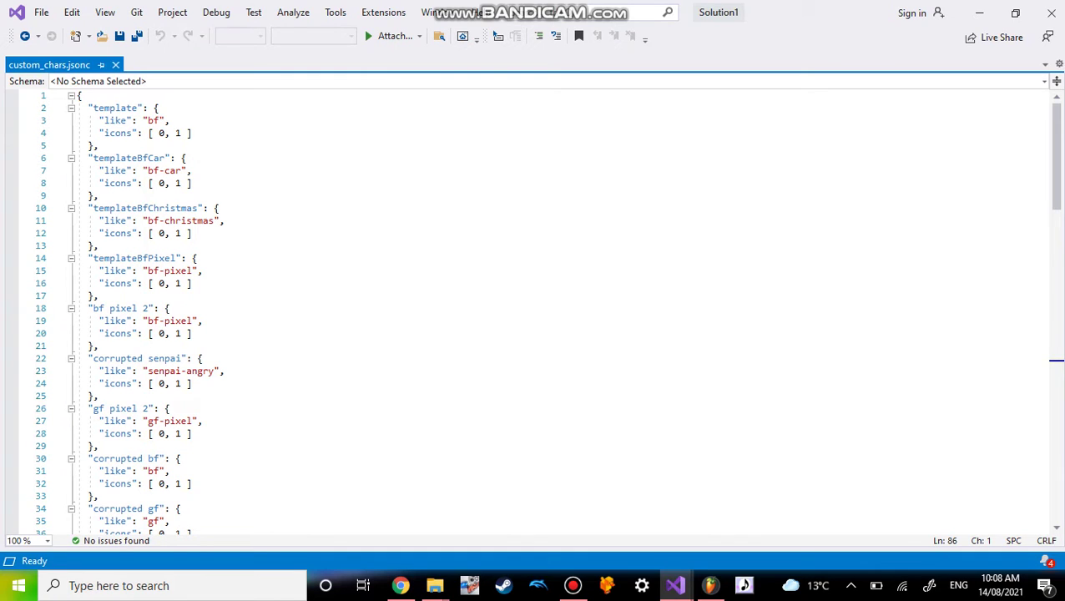
- Paste the copied templateMom block (mom, icons 6 and 7) on new lines below templateBfPixel
click(217, 283)
key(Return)
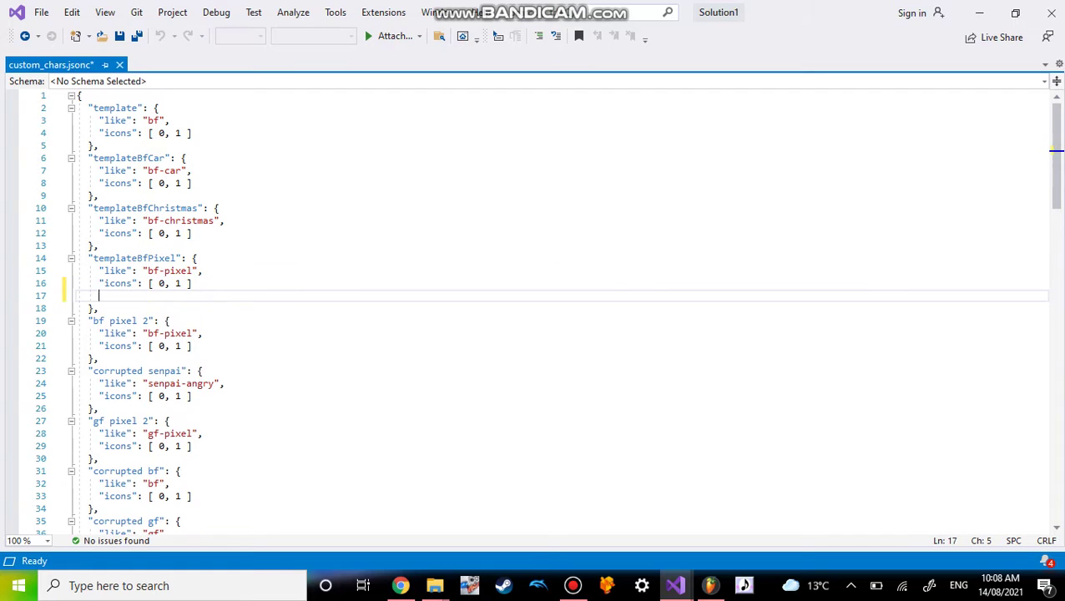
text(},)
key(Return)
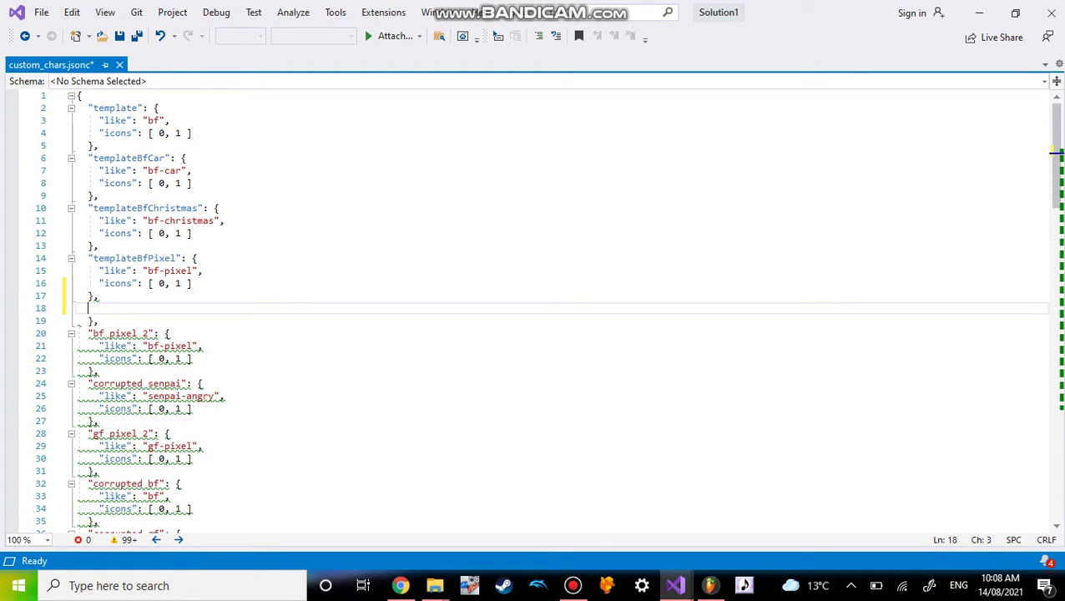
text("templateMom": {     "like": "mom",     "icons": [ 6, 7 ])
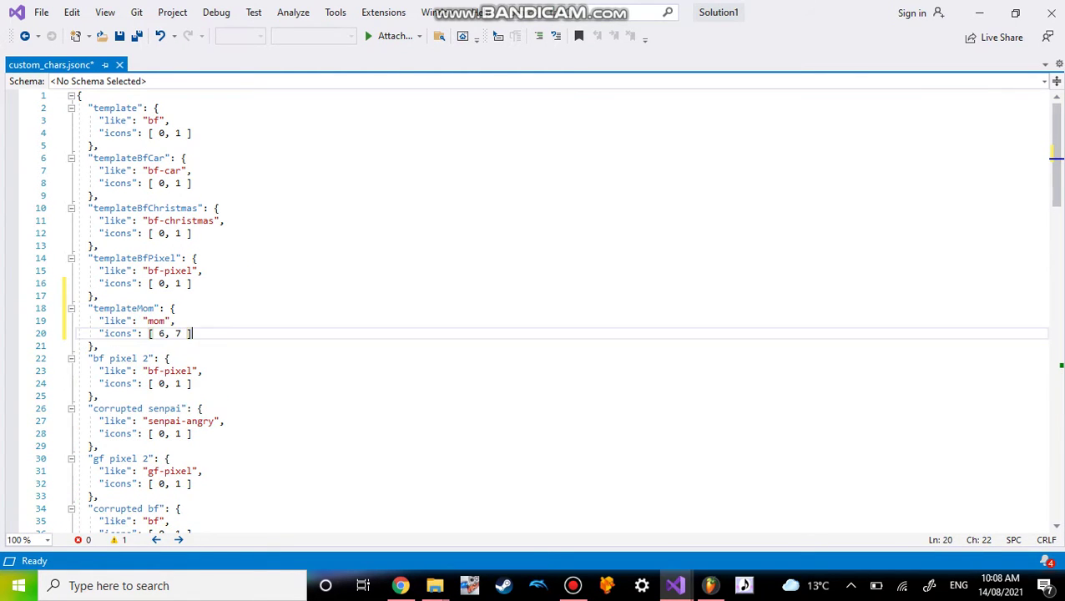
key(Up)
key(Up)
key(Up)
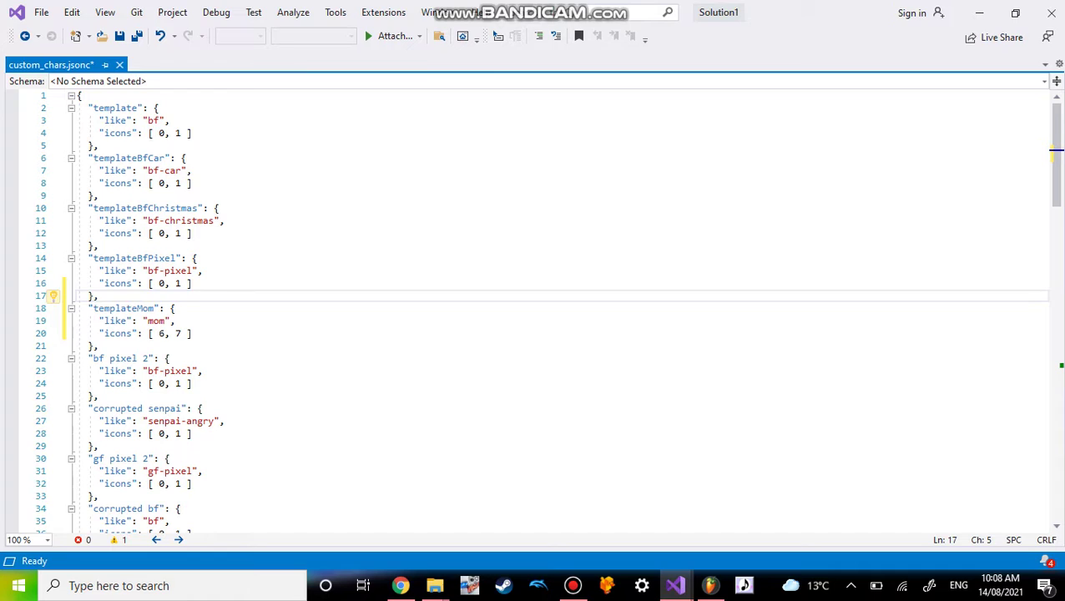
key(Down)
key(Down)
key(Down)
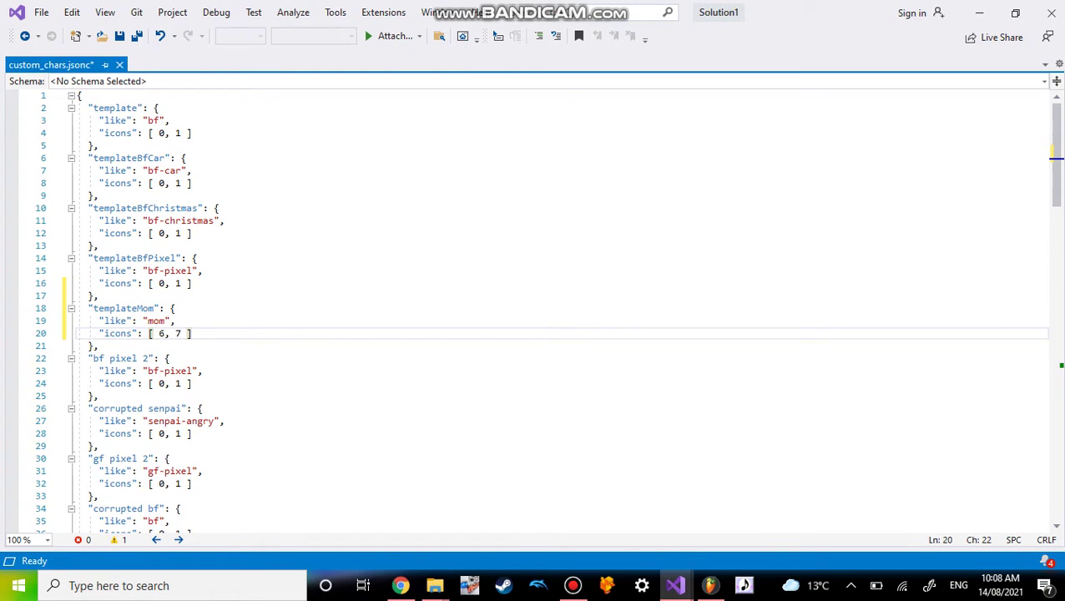
- Rename the pasted templateMom entry to 'corrupted mom' and save custom_chars.jsonc
drag(177, 307, 97, 308)
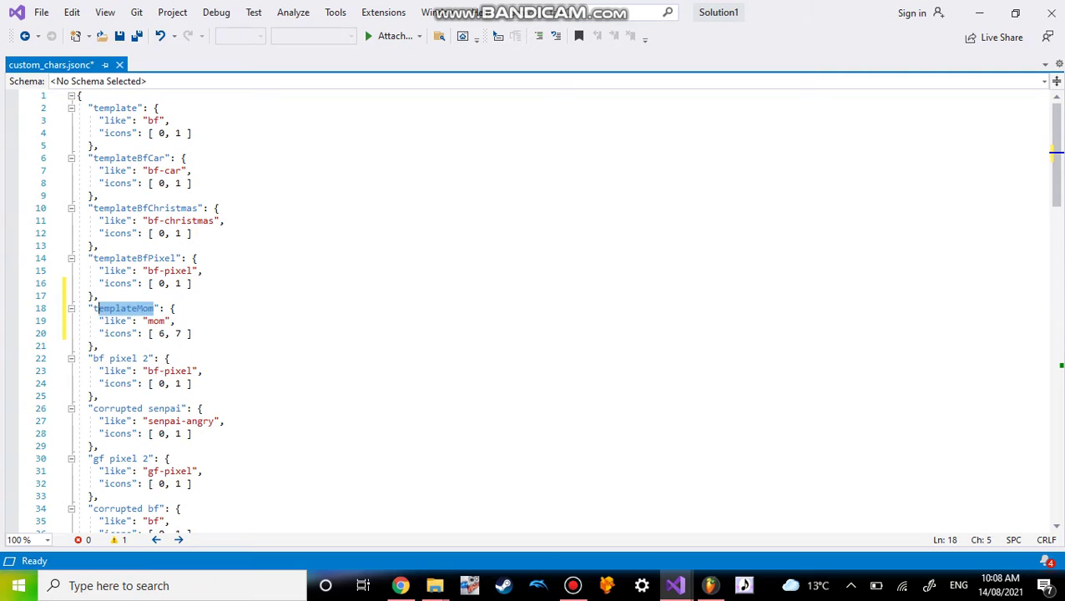
text(corru)
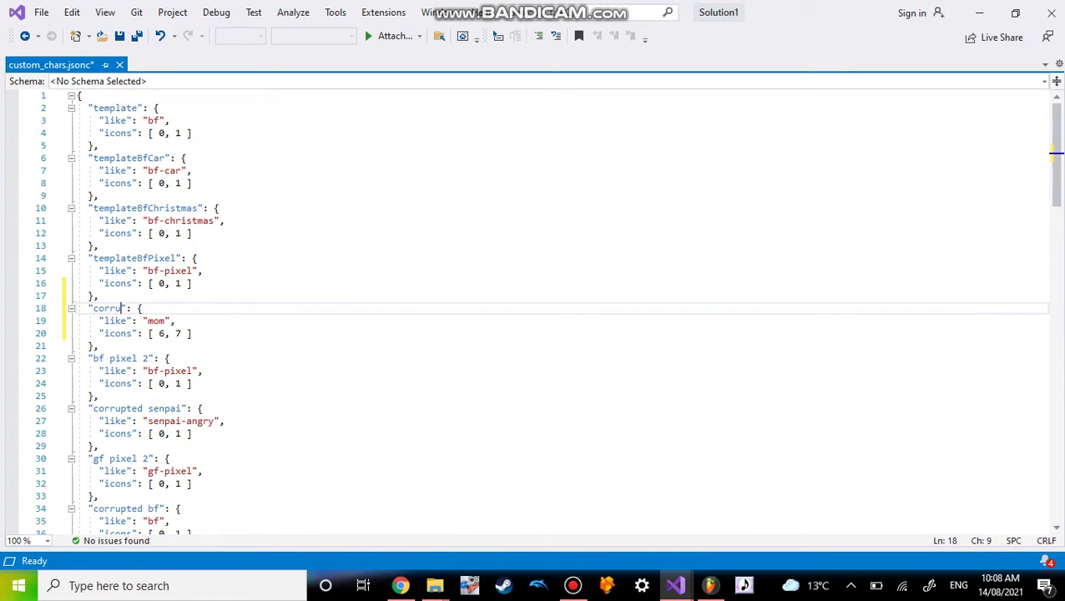
text(pted mom)
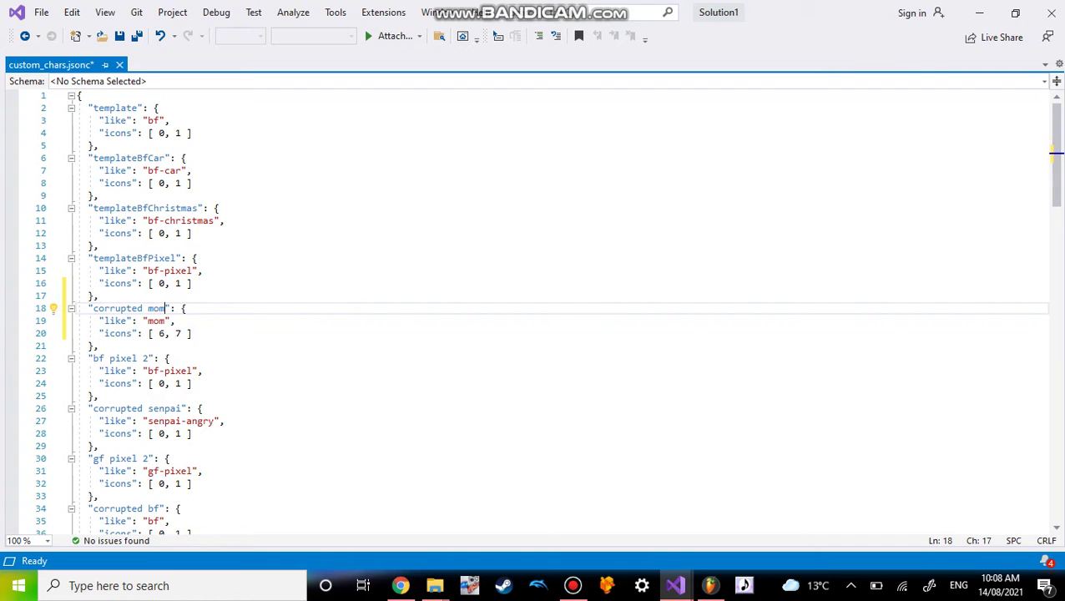
key(ctrl+s)
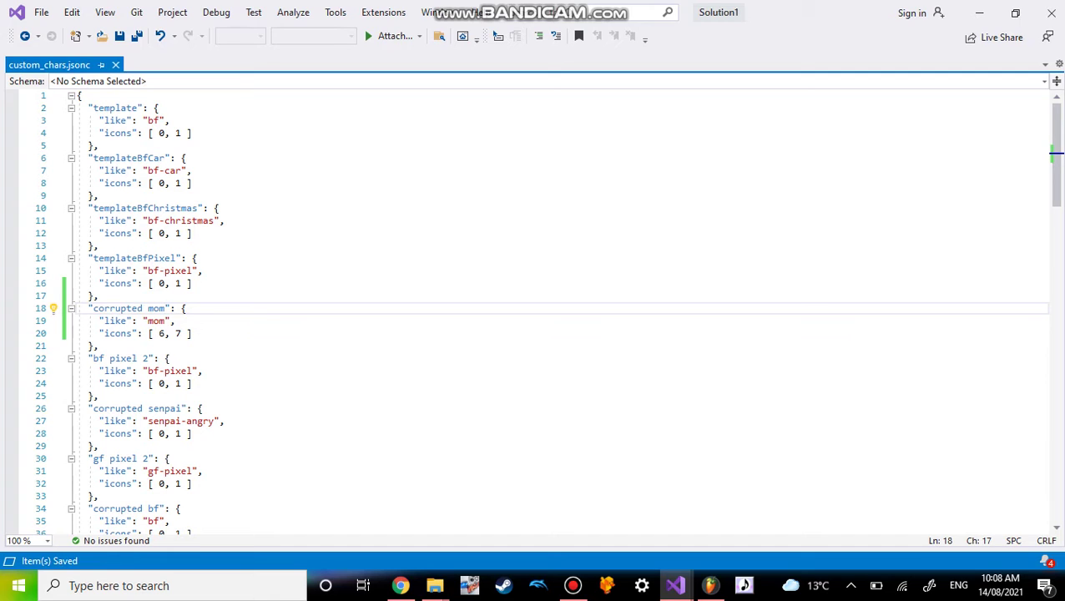
scroll(1056, 166, down, 3)
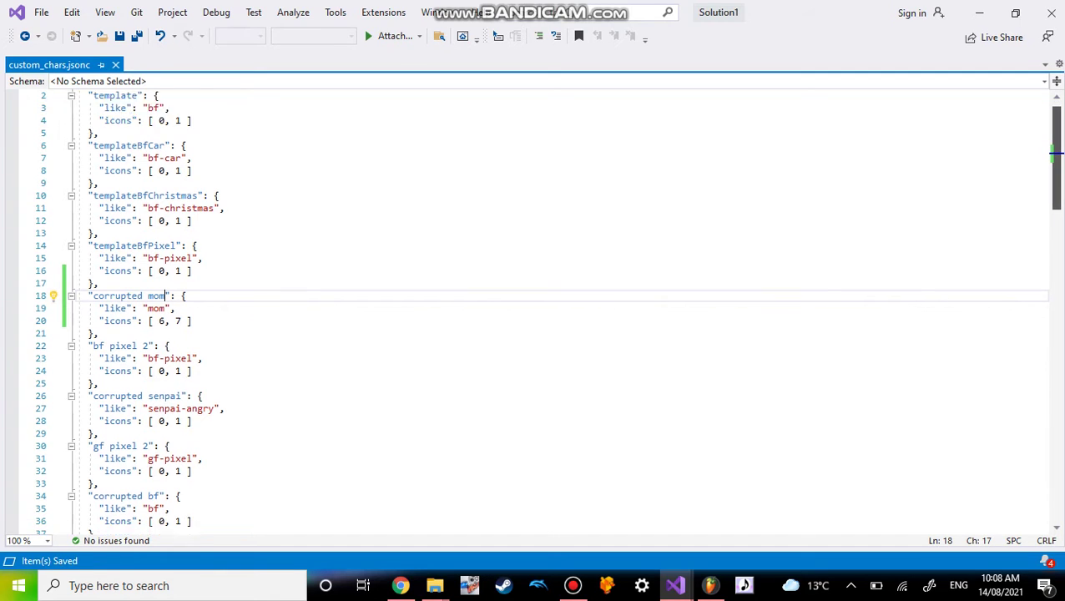
scroll(1056, 184, down, 1)
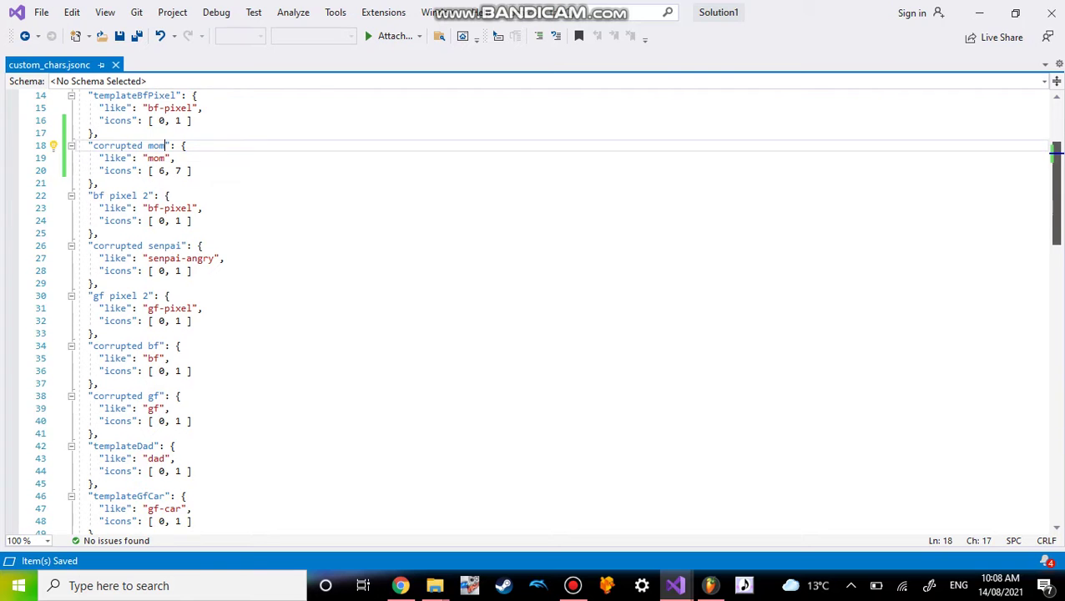
scroll(1055, 200, down, 2)
scroll(1056, 208, down, 1)
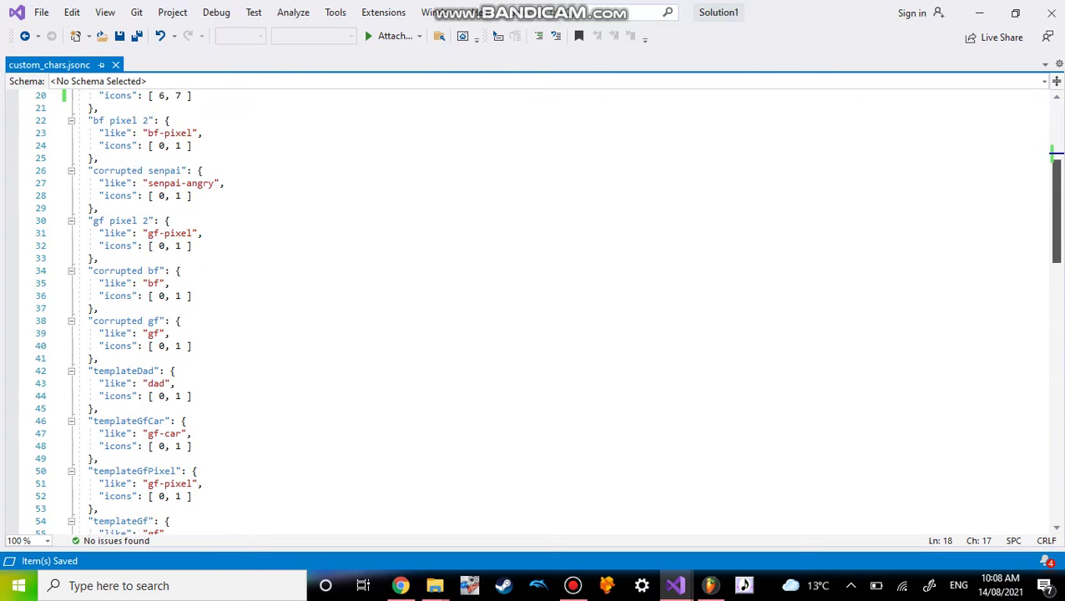
scroll(1056, 225, down, 2)
scroll(1055, 242, down, 2)
scroll(1056, 258, down, 1)
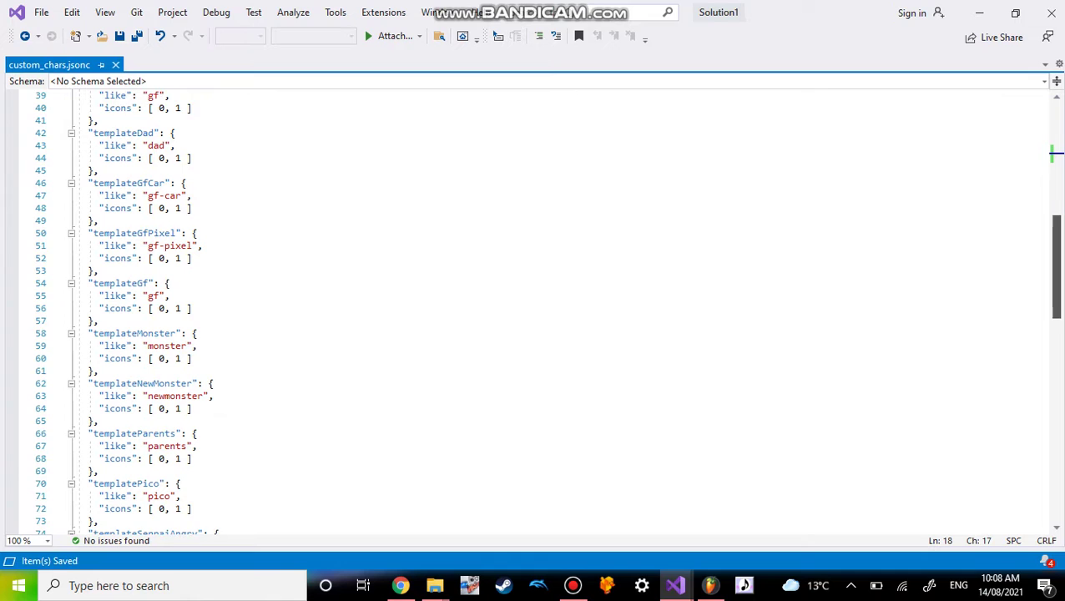
scroll(1056, 267, down, 1)
scroll(1055, 284, down, 1)
mouse_move(1056, 286)
mouse_down()
mouse_move(1056, 298)
mouse_move(1055, 177)
mouse_move(1056, 298)
mouse_up()
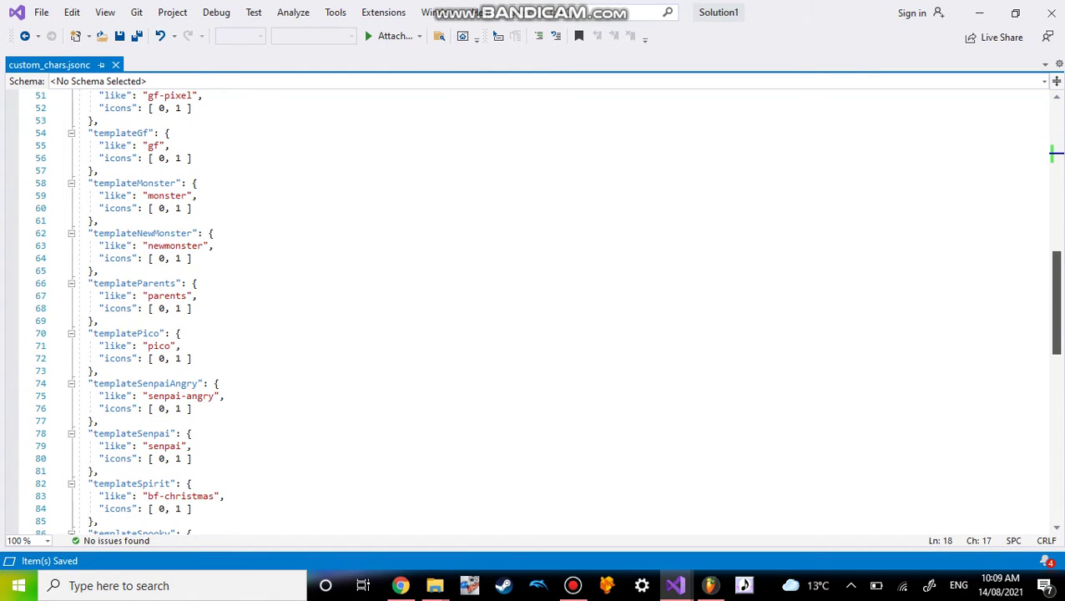
mouse_move(1056, 298)
mouse_down()
mouse_move(1056, 218)
mouse_move(1055, 383)
mouse_move(1056, 370)
mouse_up()
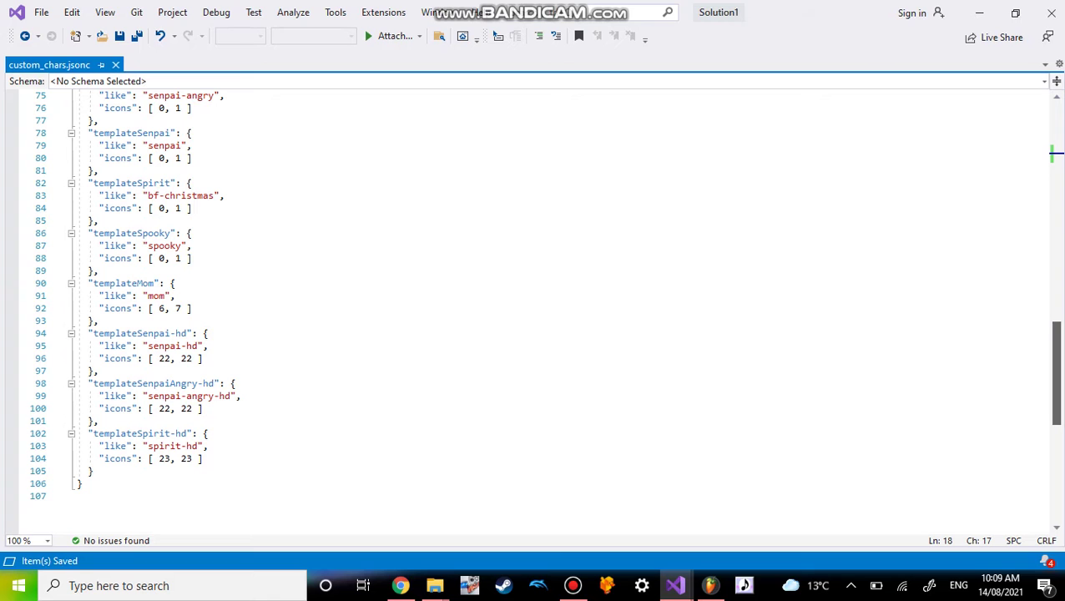
drag(1055, 370, 1055, 214)
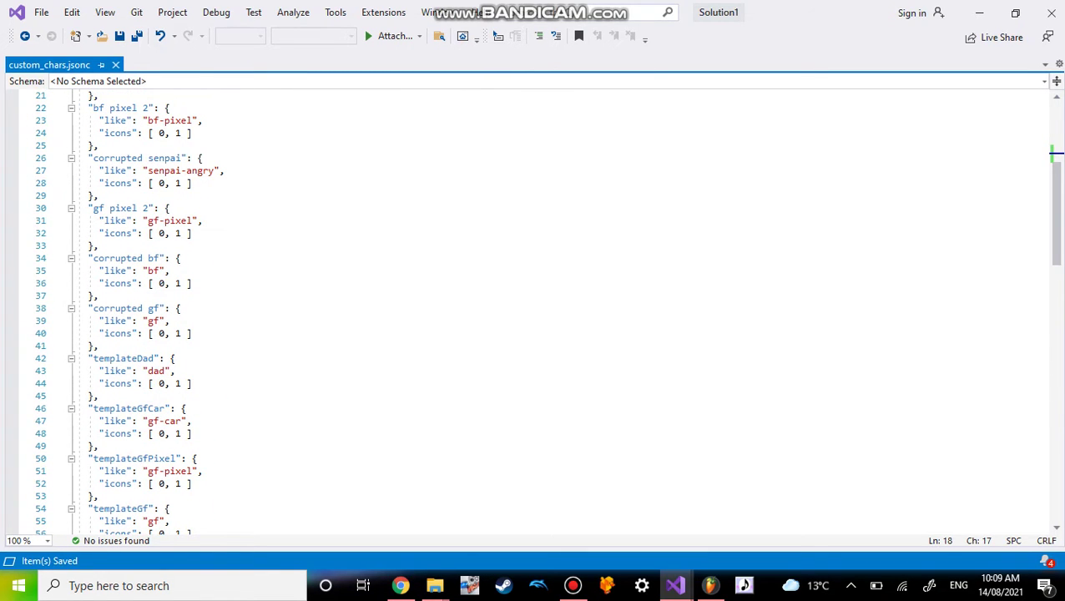
- Change corrupted senpai's icon values to 22 and 22, save, and minimize Visual Studio
click(167, 182)
key(BackSpace)
text(22)
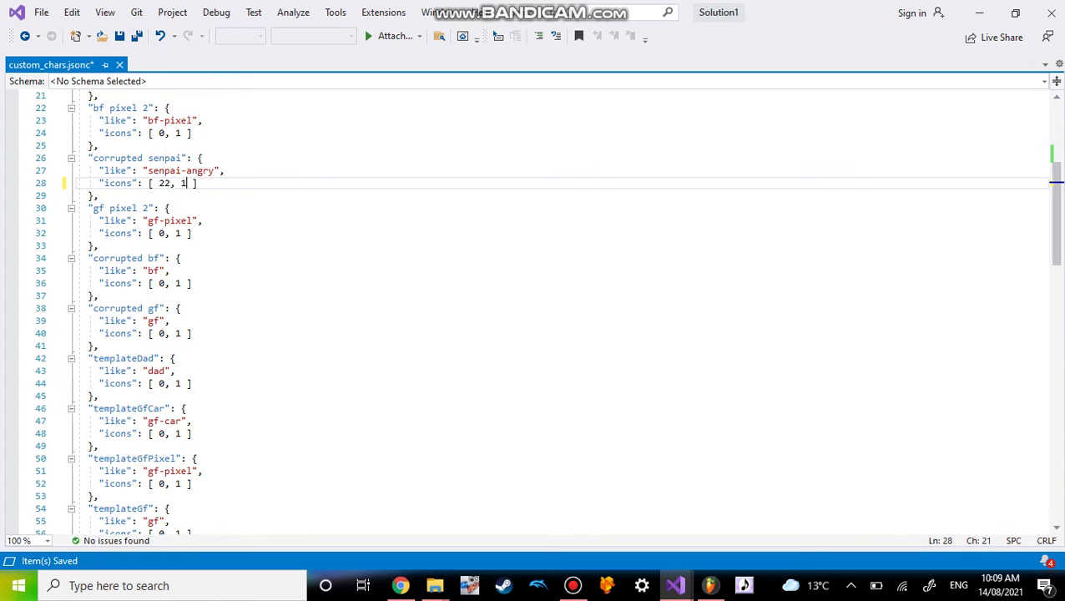
key(BackSpace)
text(222)
key(ctrl+s)
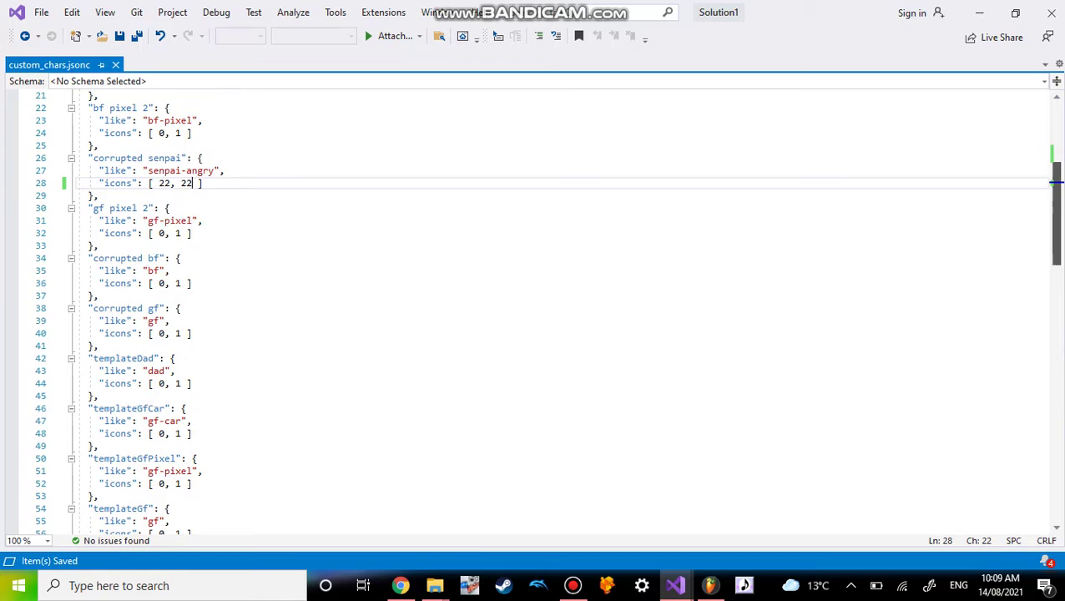
scroll(534, 309, up, 7)
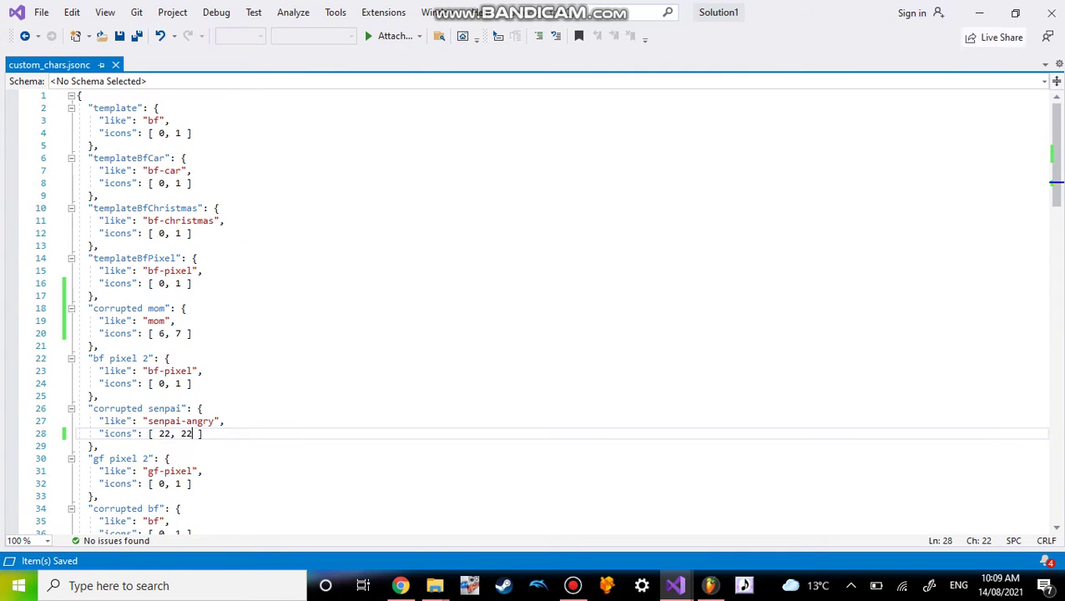
click(976, 12)
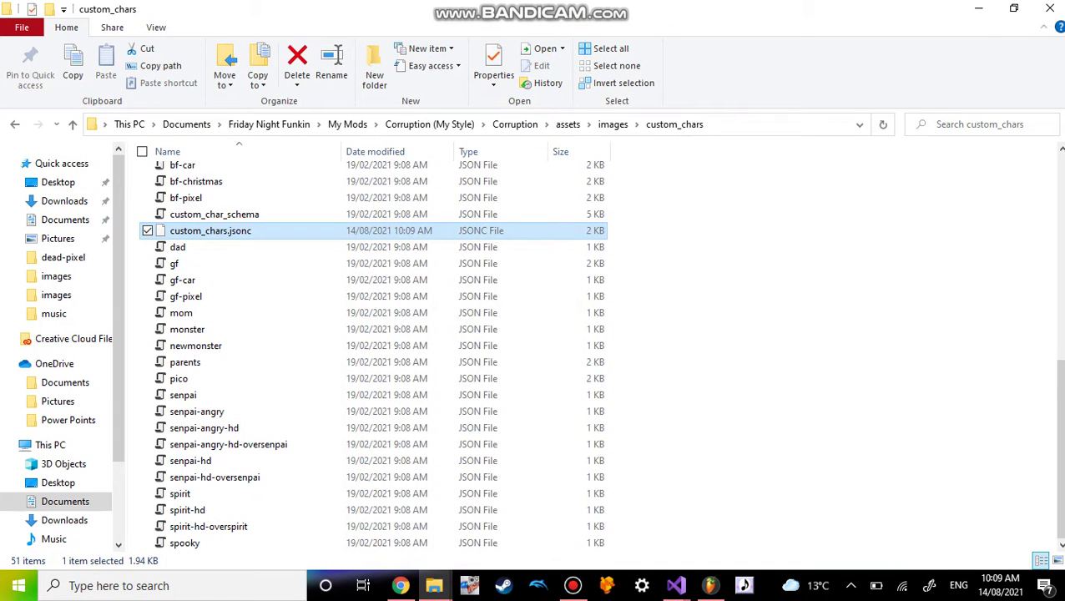
- Go up to the Corruption folder and launch the Funkin game
click(515, 123)
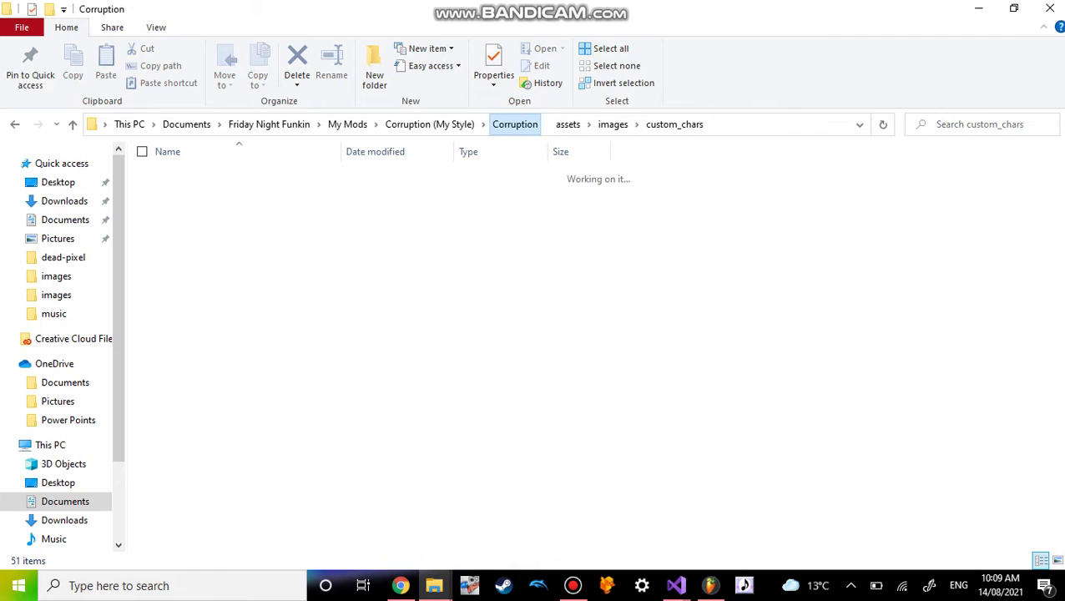
click(184, 240)
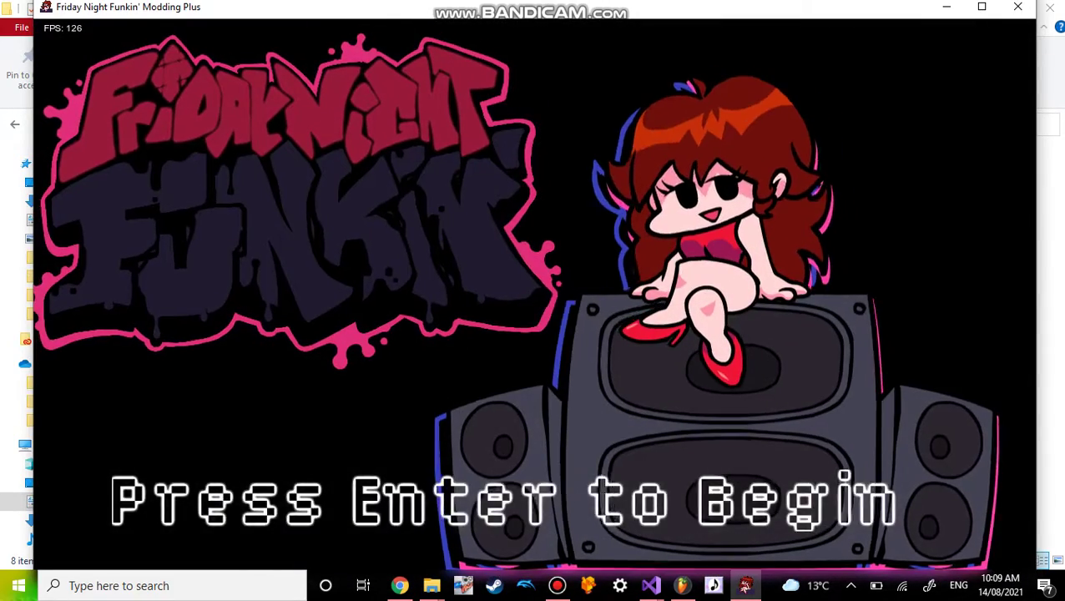
- Open Dead Pixel on Hard from Freeplay's Base Game list in the chart editor
key(Return)
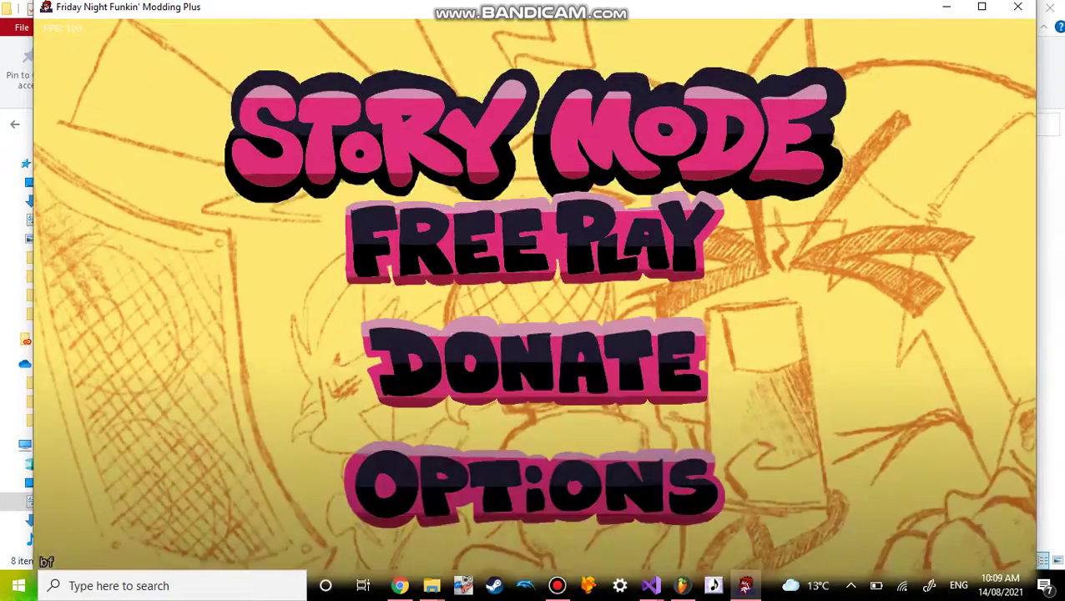
key(Return)
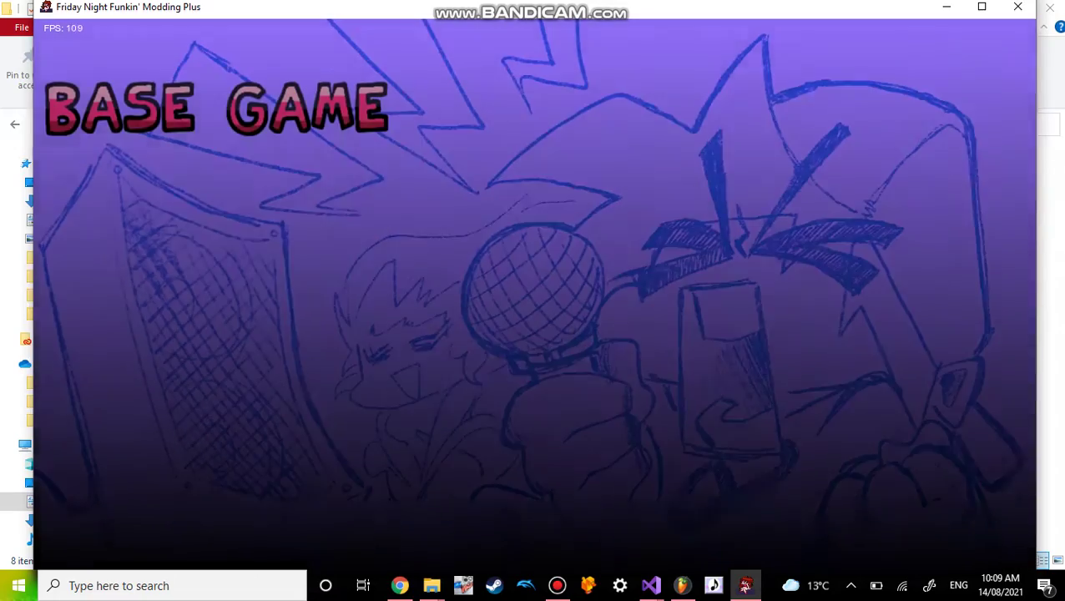
key(Return)
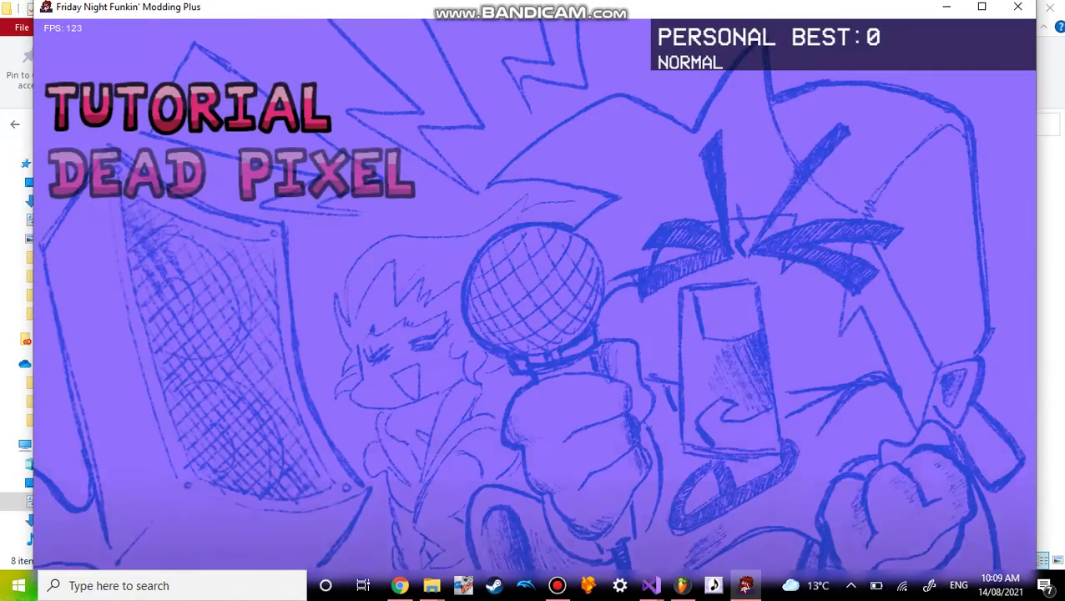
key(Down)
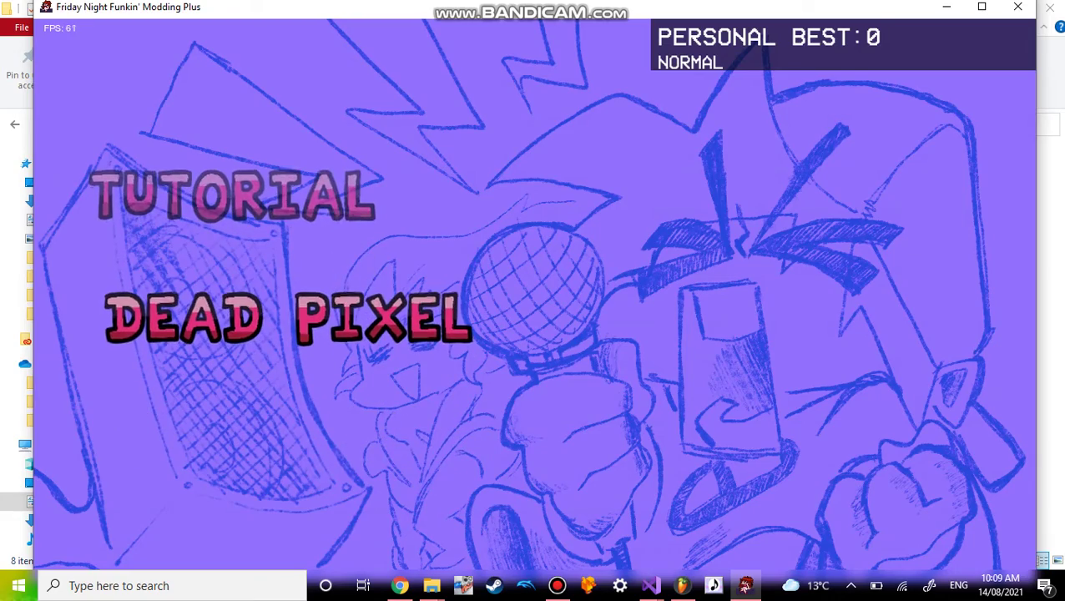
key(Right)
key(Return)
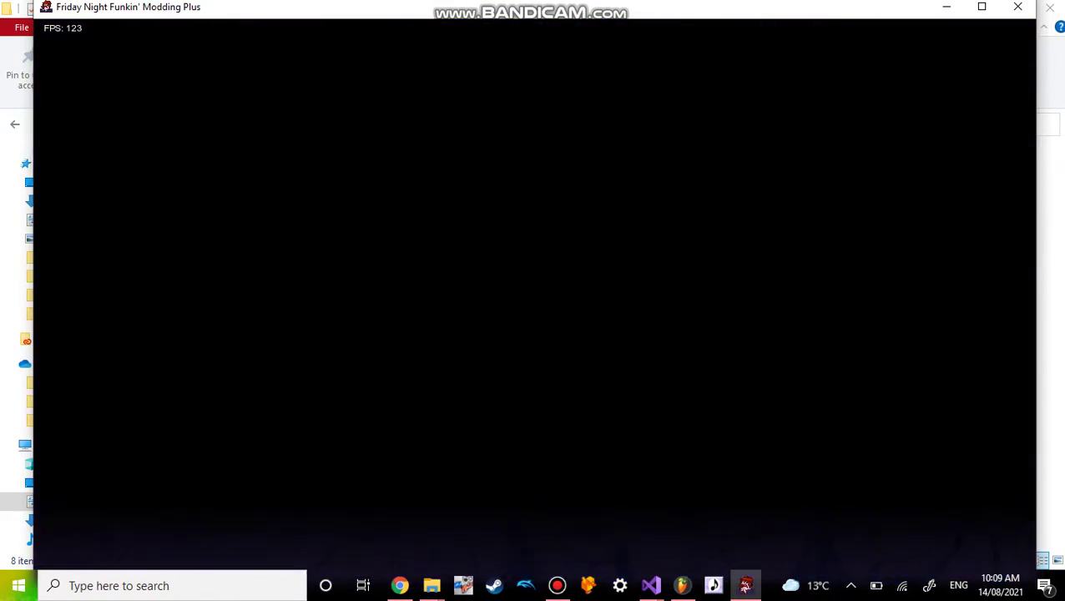
key(Up)
key(Up)
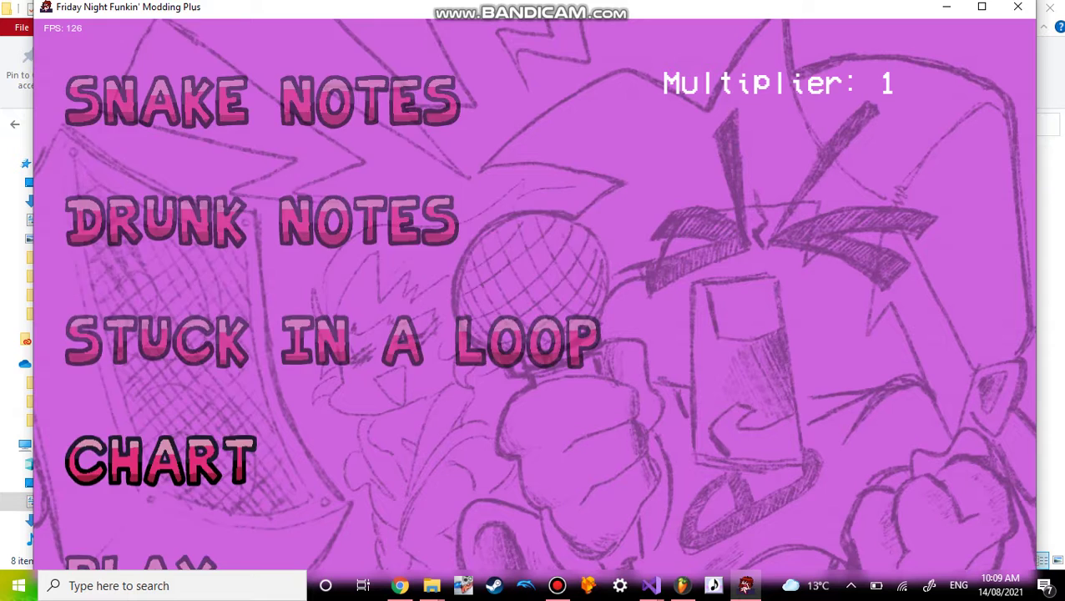
key(Return)
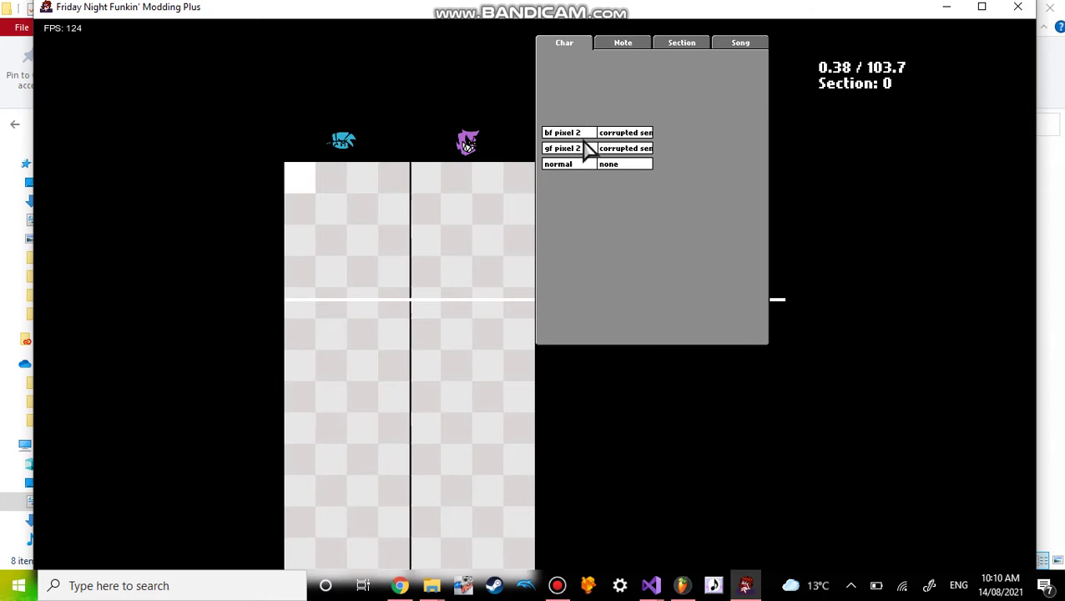
- Erase 'senpai' from the Char tab's opponent field to set corrupted mom
click(648, 136)
key(BackSpace)
key(BackSpace)
key(BackSpace)
text(mom)
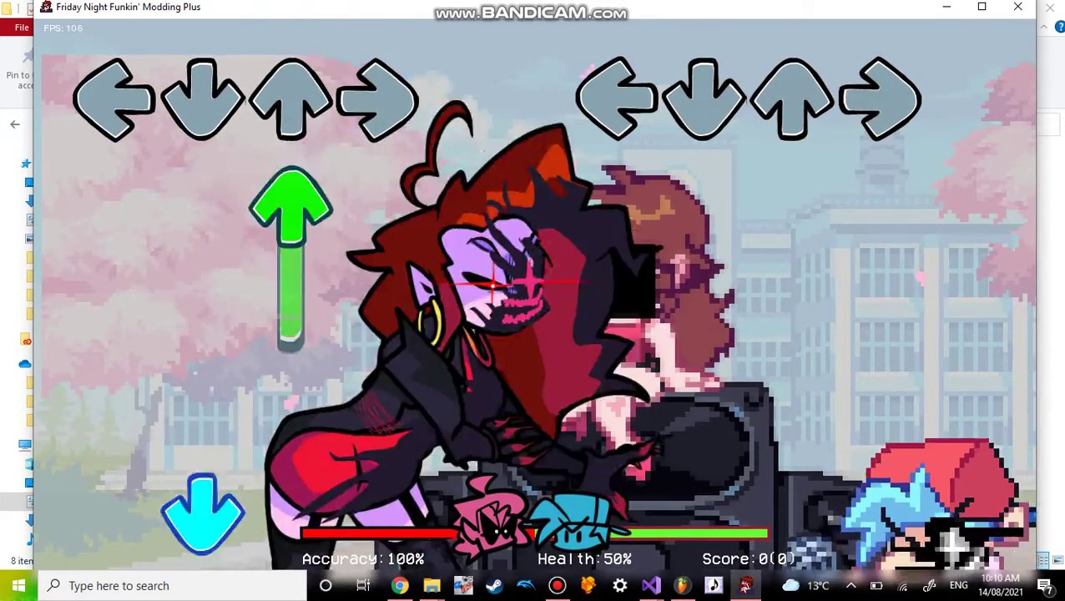
- Play Dead Pixel, hitting the incoming notes with the arrow keys
key(Left)
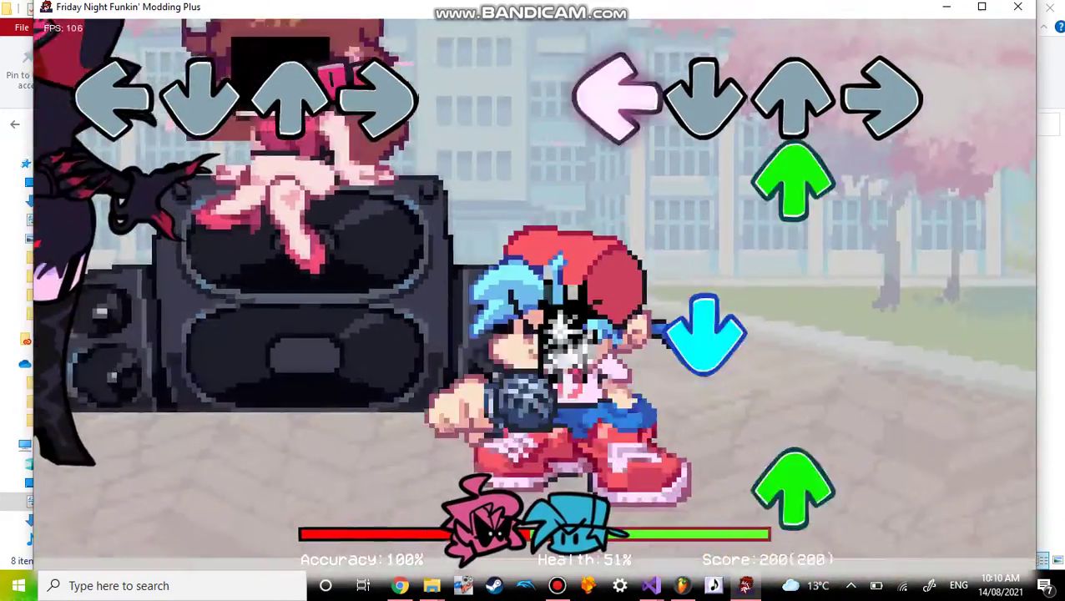
key(Up)
key(Down)
key(Right)
key(Right)
key(Up)
key(Right)
key(Right)
key(Down)
key(Down)
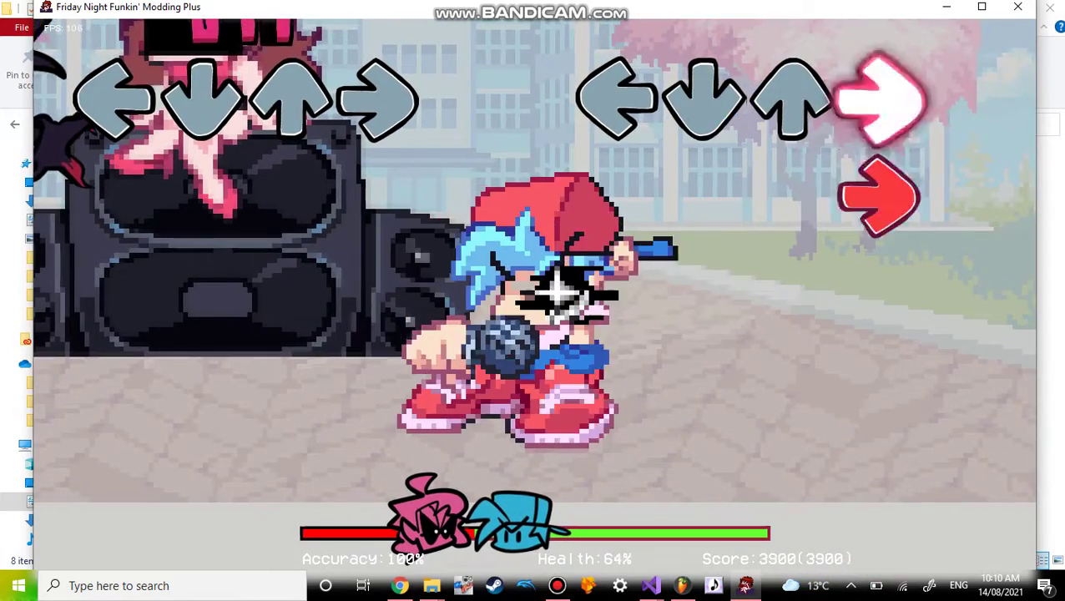
key(Right)
key(Right)
key(Down)
key(Right)
key(Left)
key(Up)
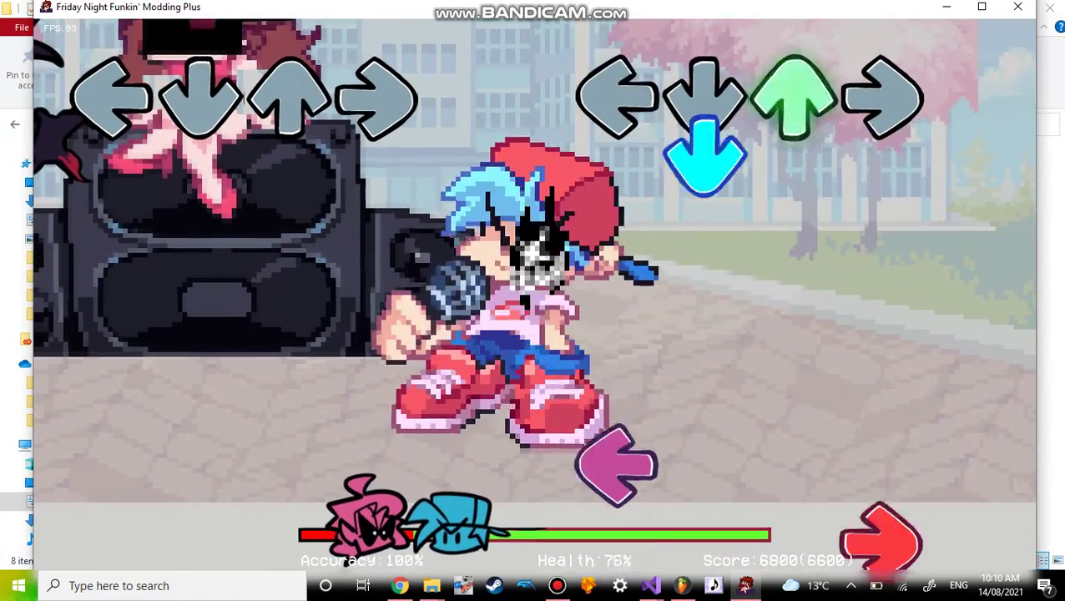
key(Down)
key(Right)
key(Left)
key(Up)
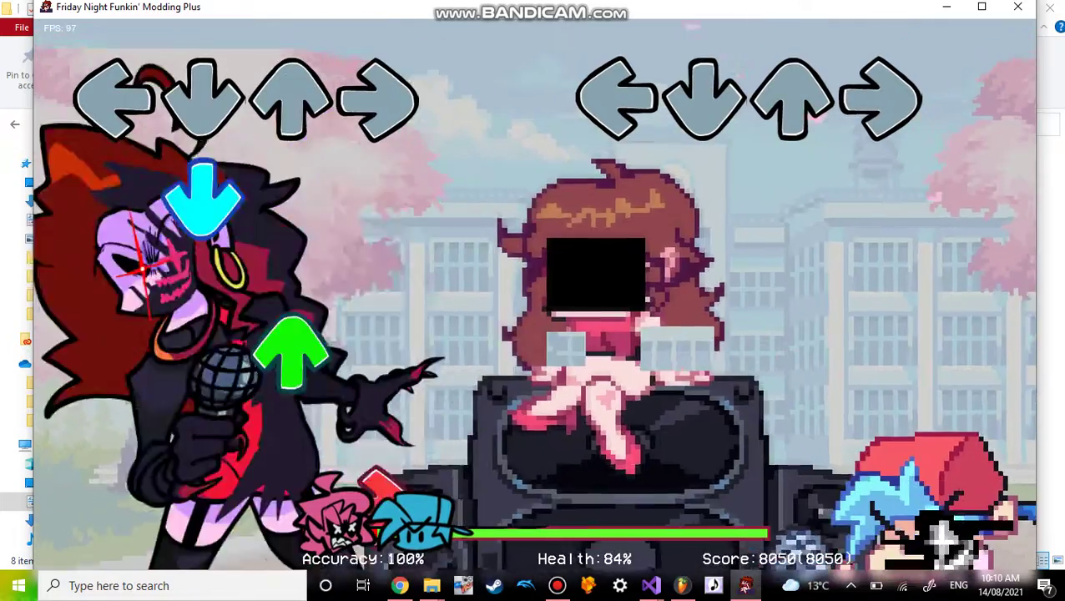
key(Right)
key(Up)
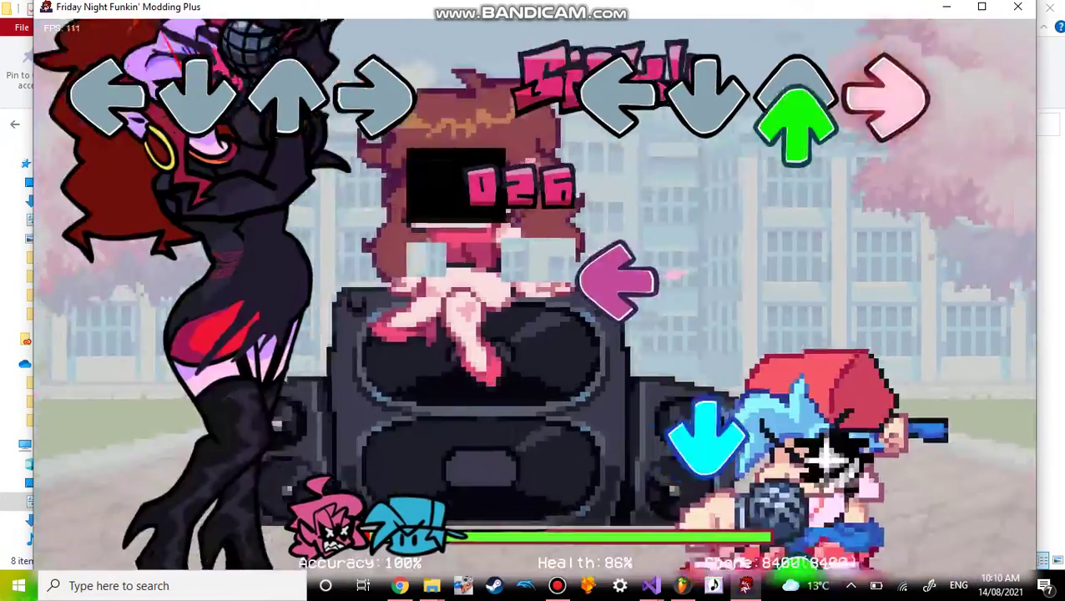
key(Down)
key(Up)
key(Right)
key(Up)
key(Down)
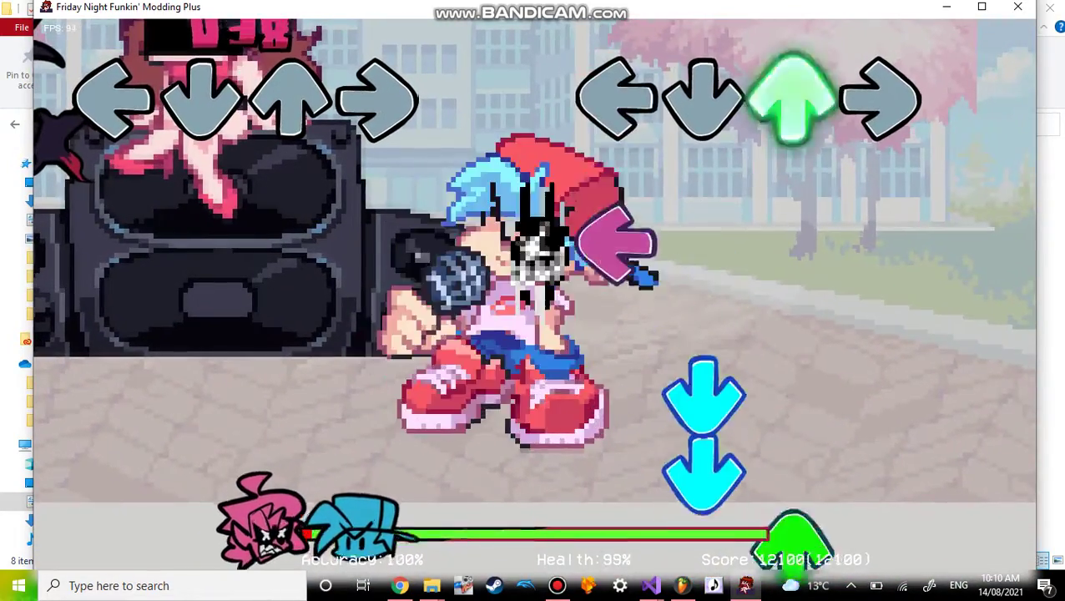
key(Down)
key(Up)
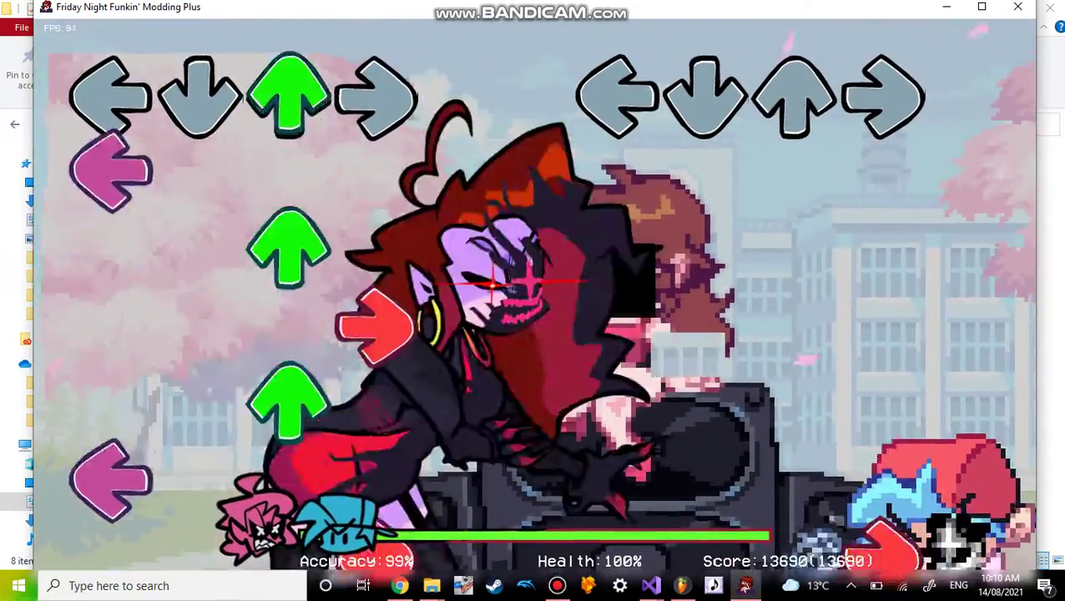
key(Right)
key(Down)
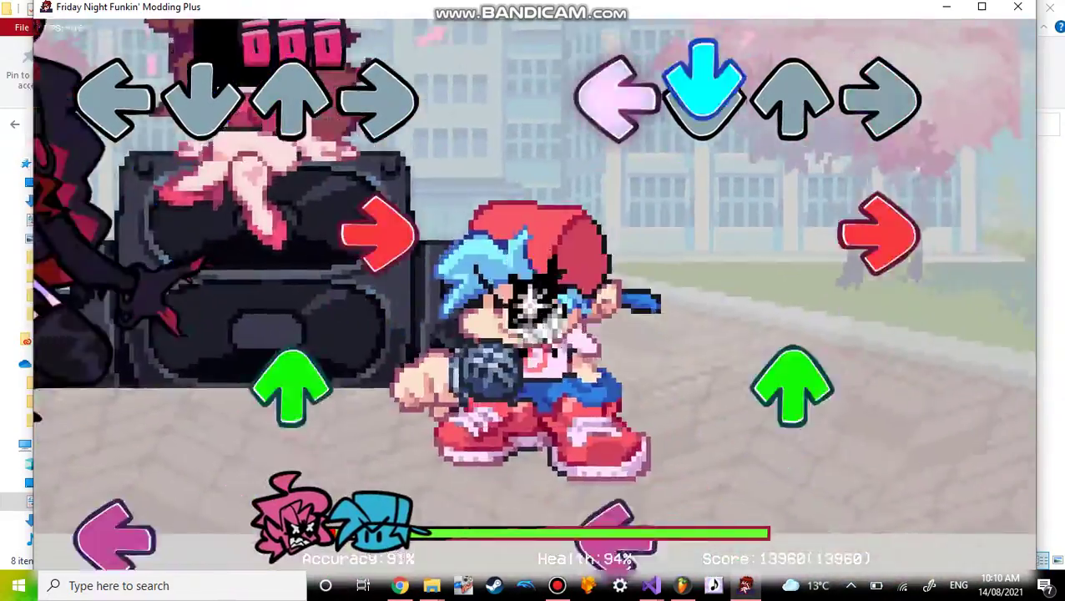
key(Left)
key(Down)
key(Left)
key(Up)
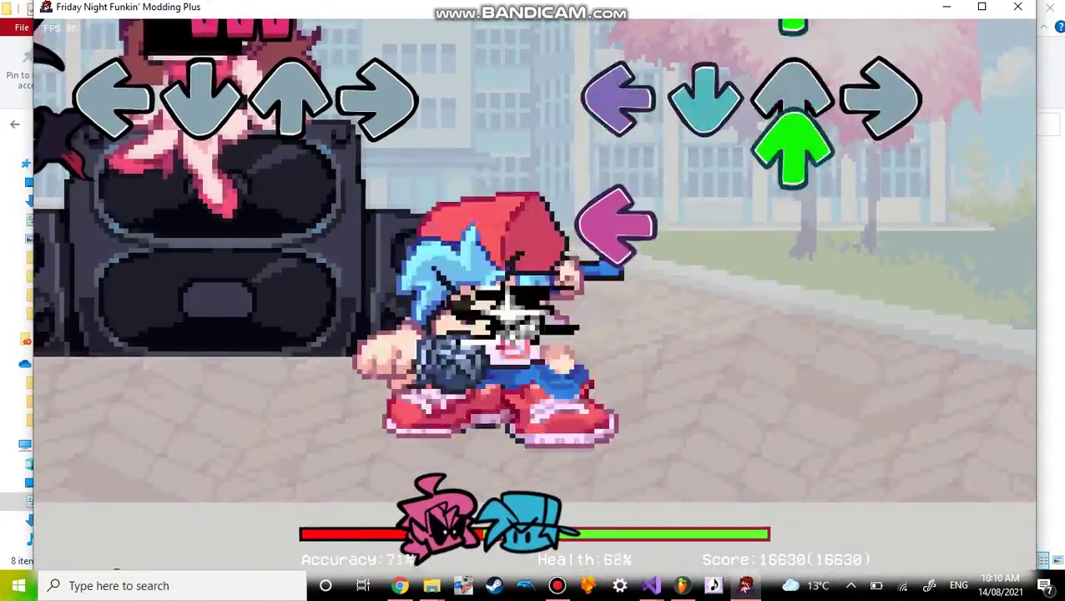
key(Up)
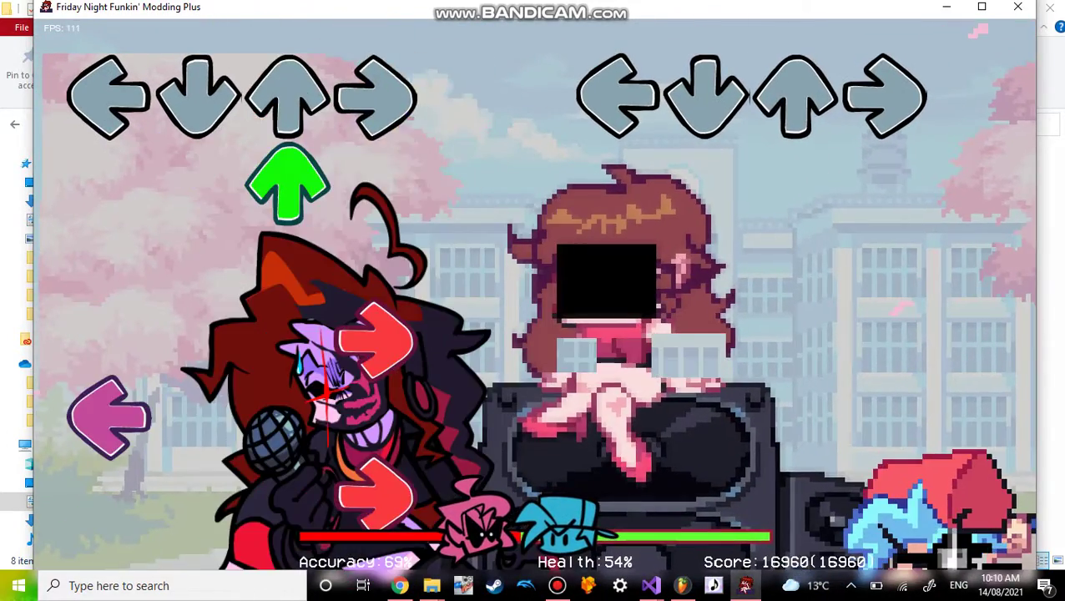
- Pause the song and exit to the Freeplay song list
key(Return)
key(Down)
key(Down)
key(Down)
key(Return)
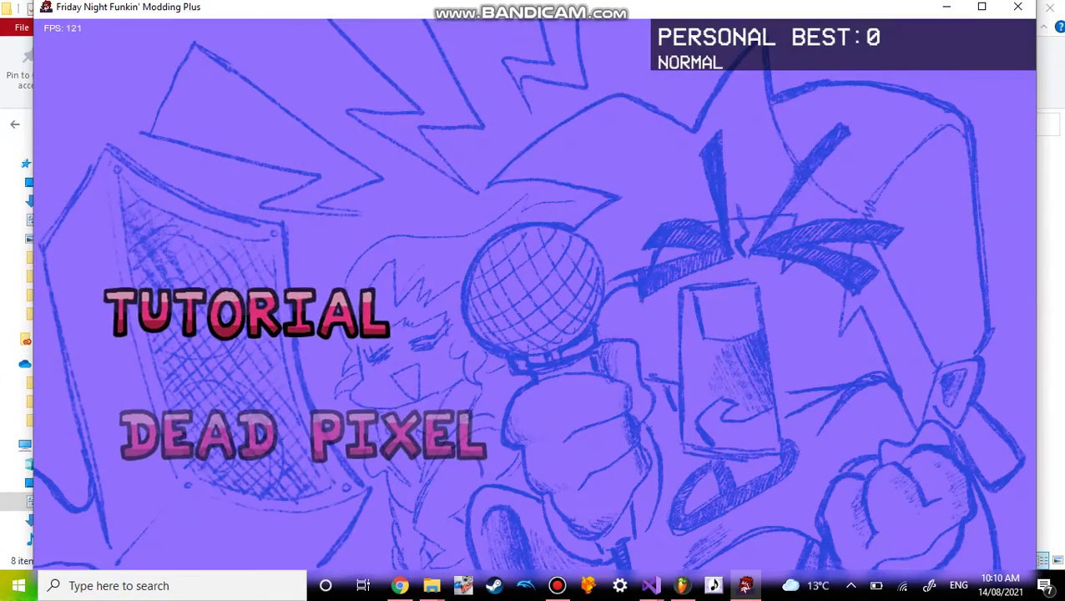
- Select Dead Pixel in Freeplay and choose CHART from its options
key(Down)
key(Return)
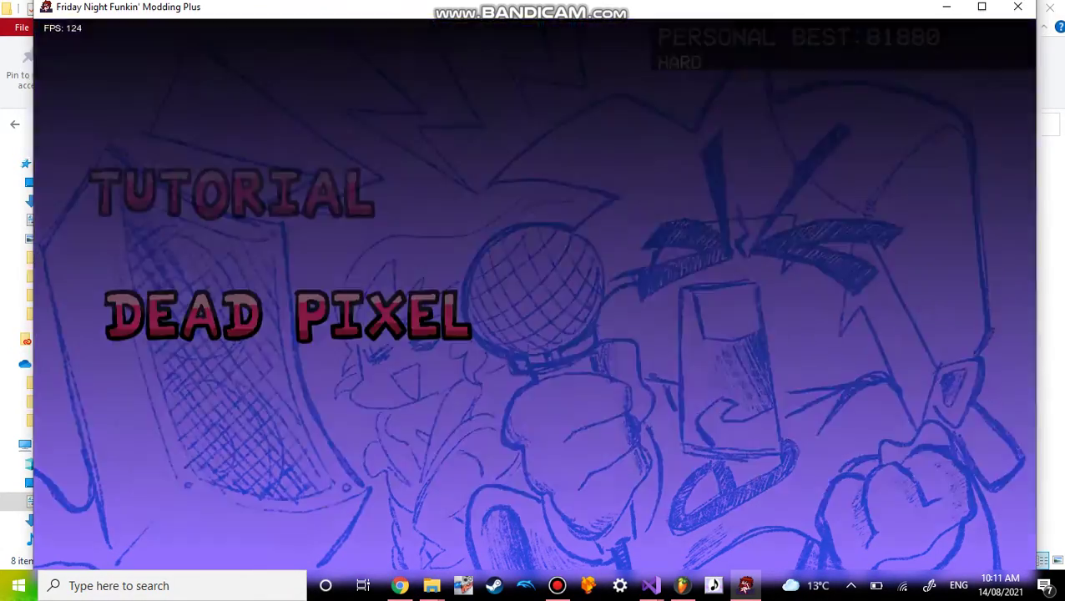
key(Up)
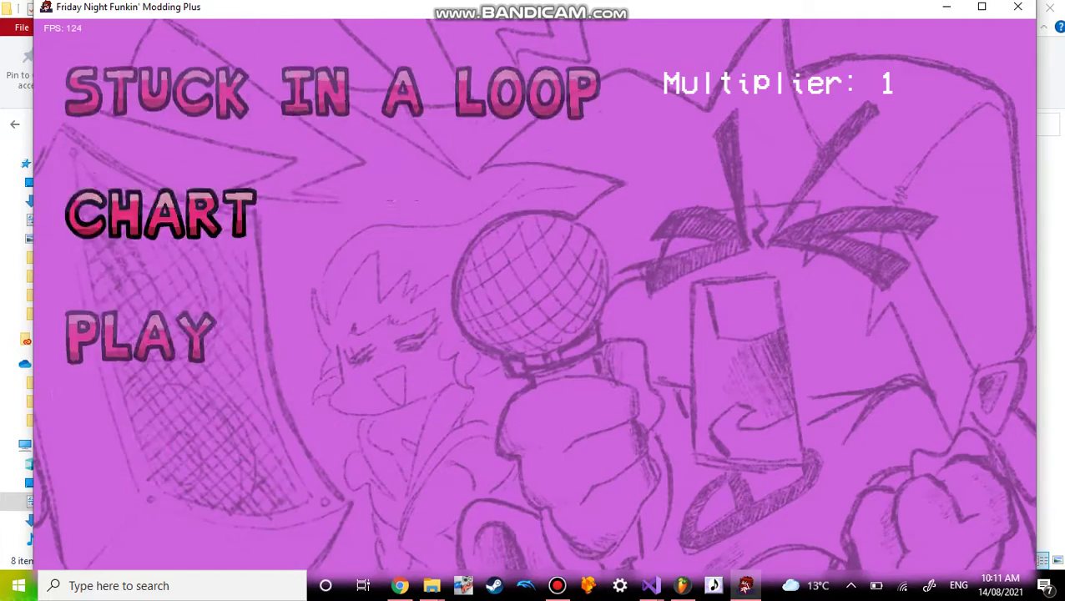
key(Up)
key(Return)
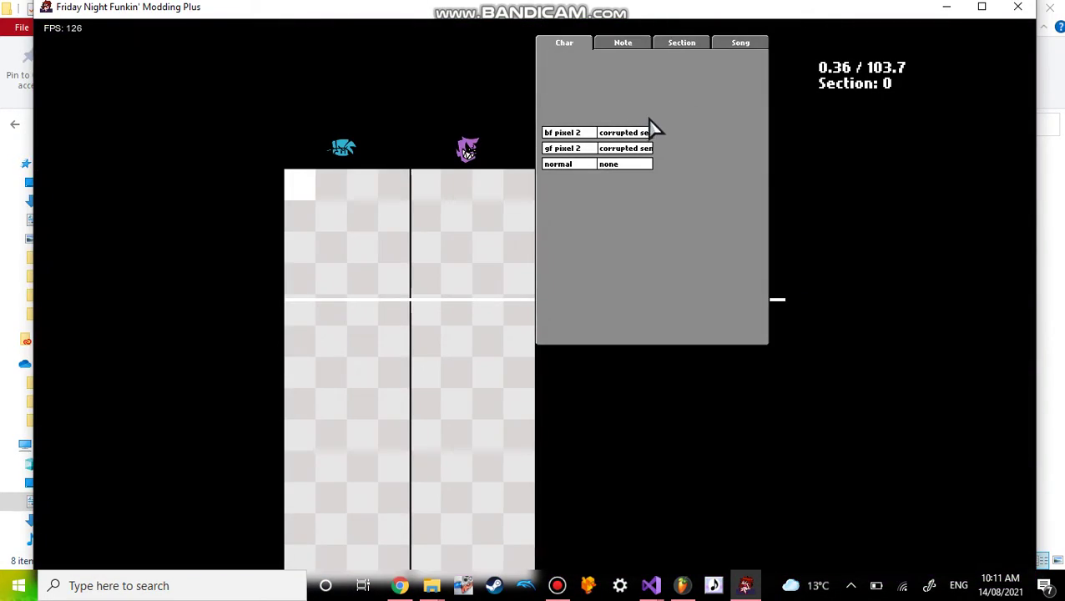
- Start Dead Pixel from the chart editor to see corrupted senpai on stage
key(Return)
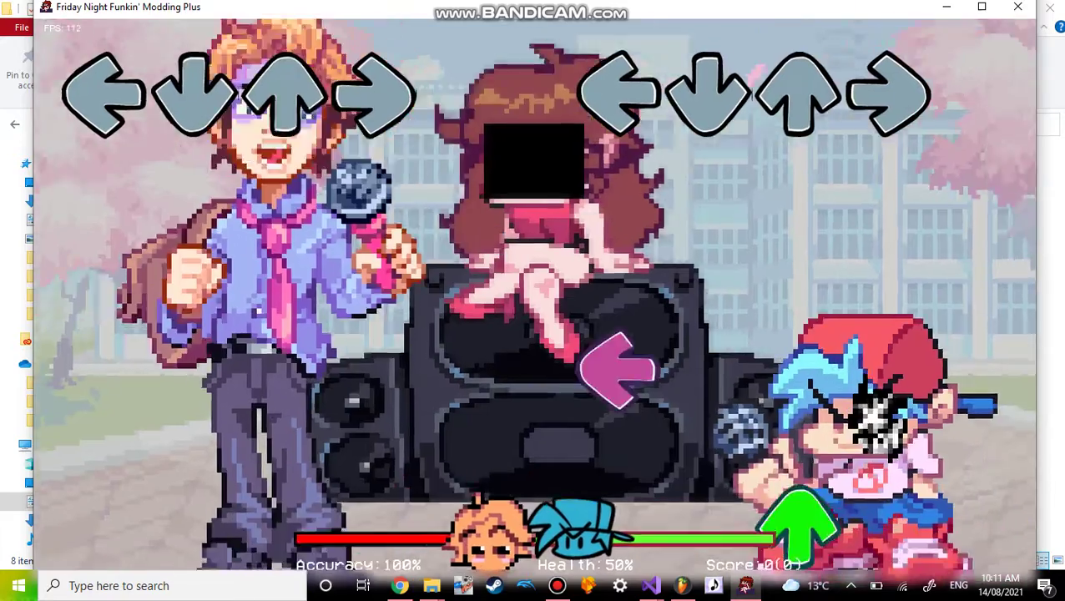
- Hit Dead Pixel's opening notes while watching the opponent sprite and health-bar icons
key(Left)
key(Up)
key(Down)
key(Right)
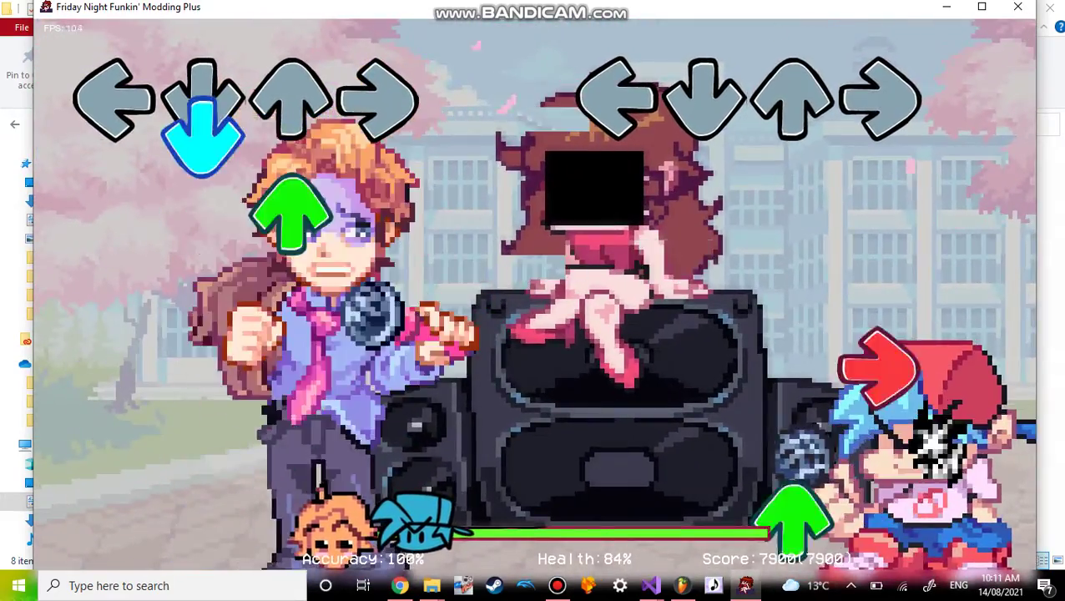
key(Up)
key(Down)
key(Up)
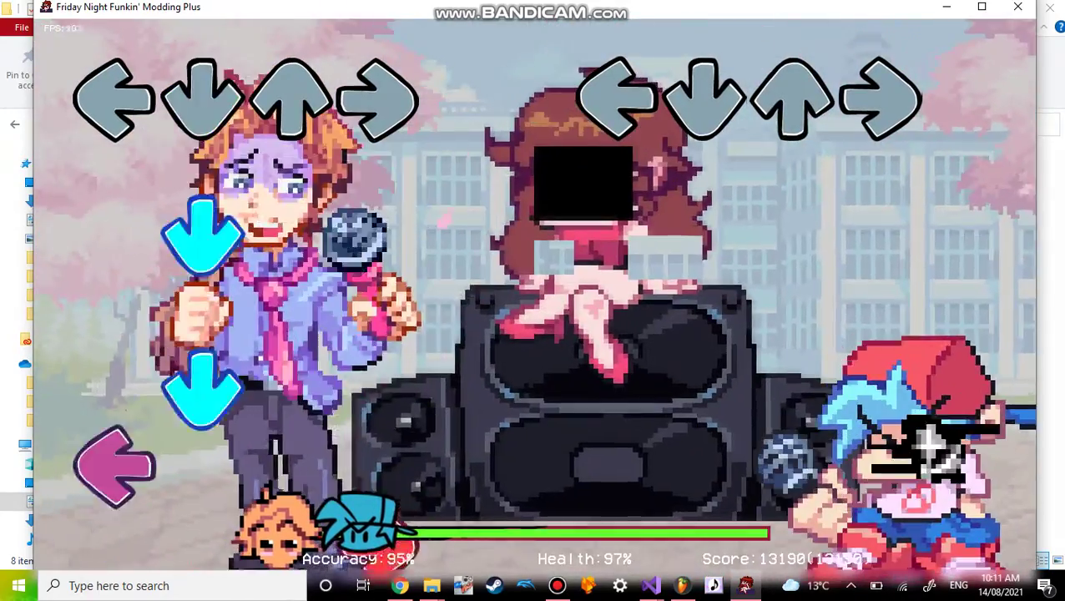
- Hit the player's scrolling note run through to its end
key(Right)
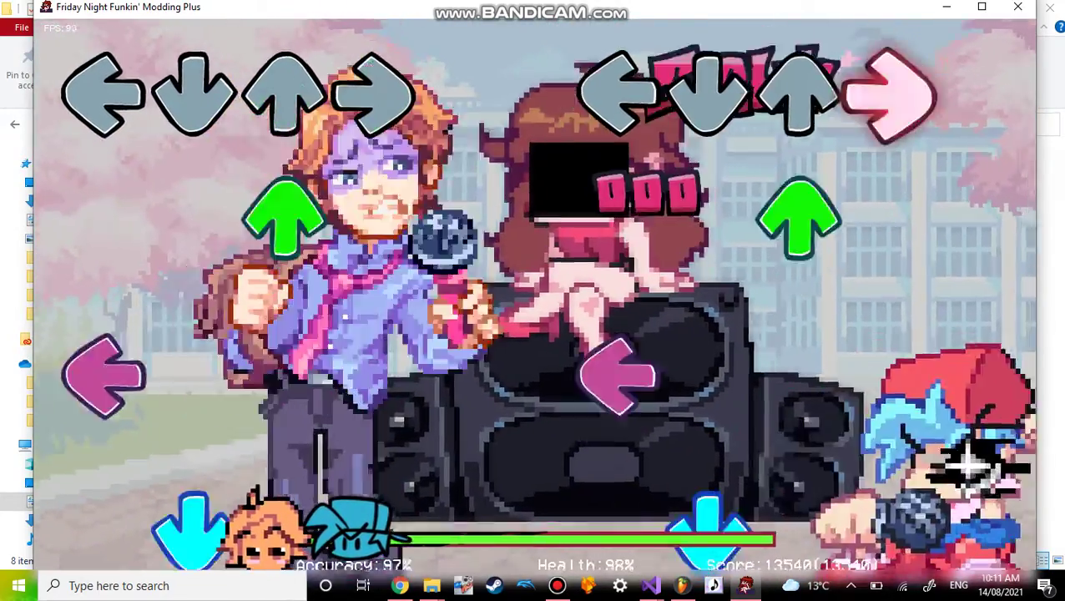
key(Up)
key(Down)
key(Right)
key(Left)
key(Up)
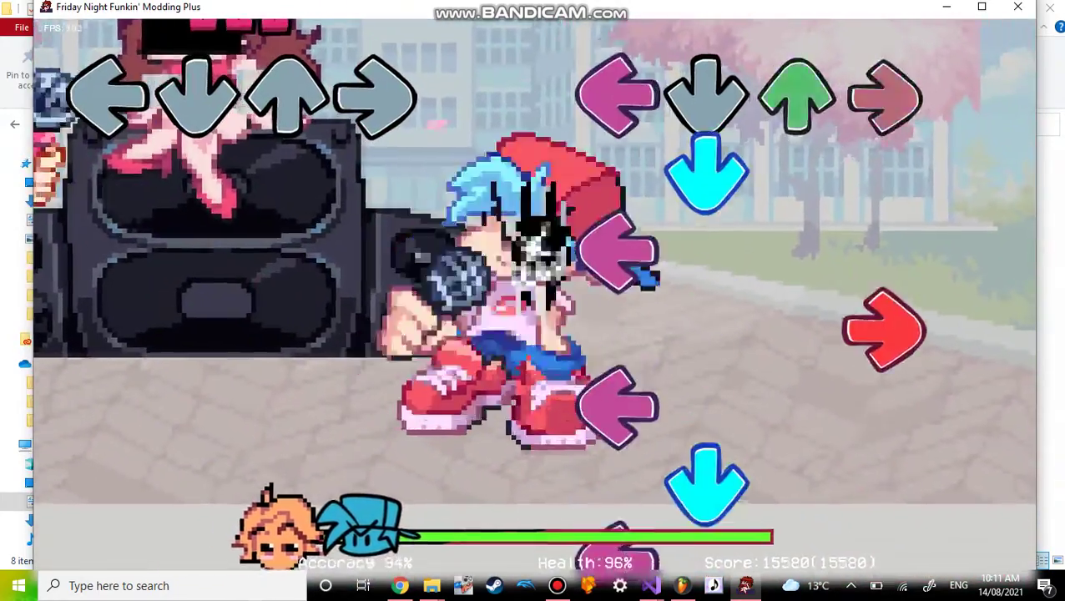
key(Left)
key(Down)
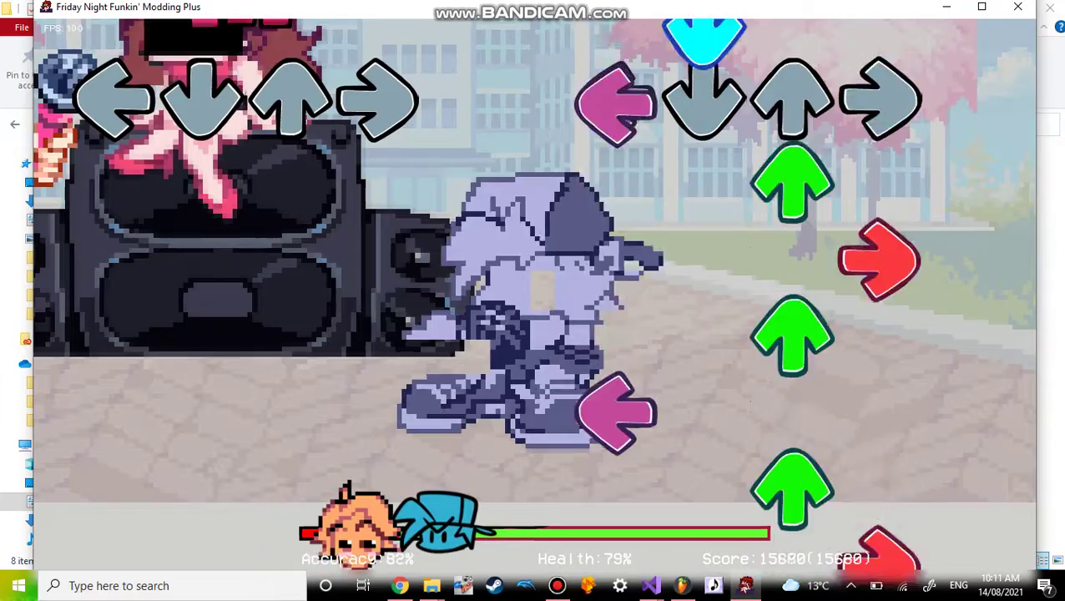
key(Up)
key(Right)
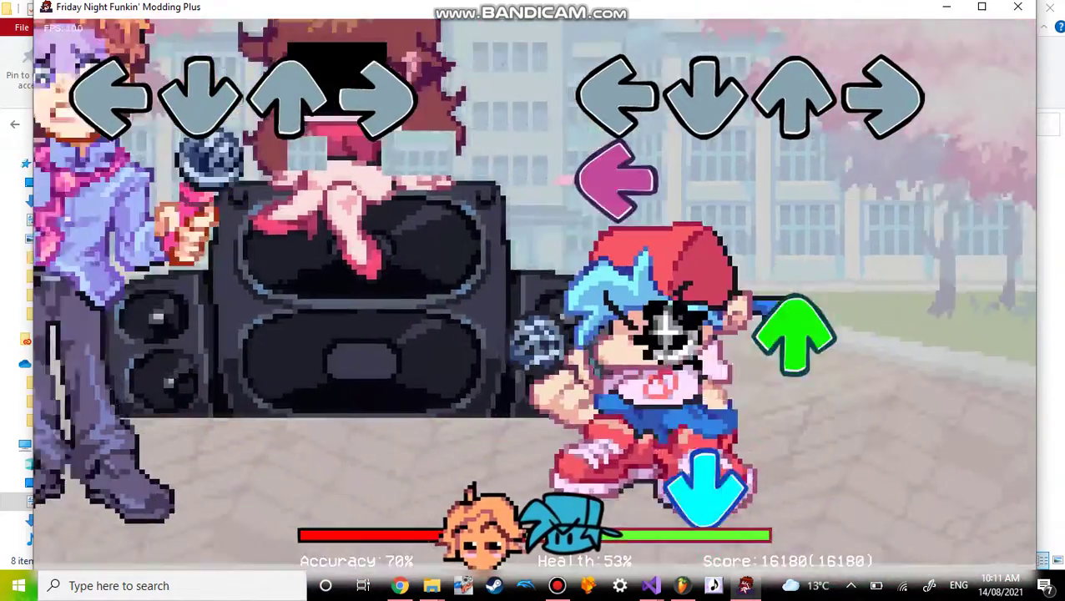
- Hit the next two runs of scrolling notes to raise the score
key(Left)
key(Down)
key(Right)
key(Up)
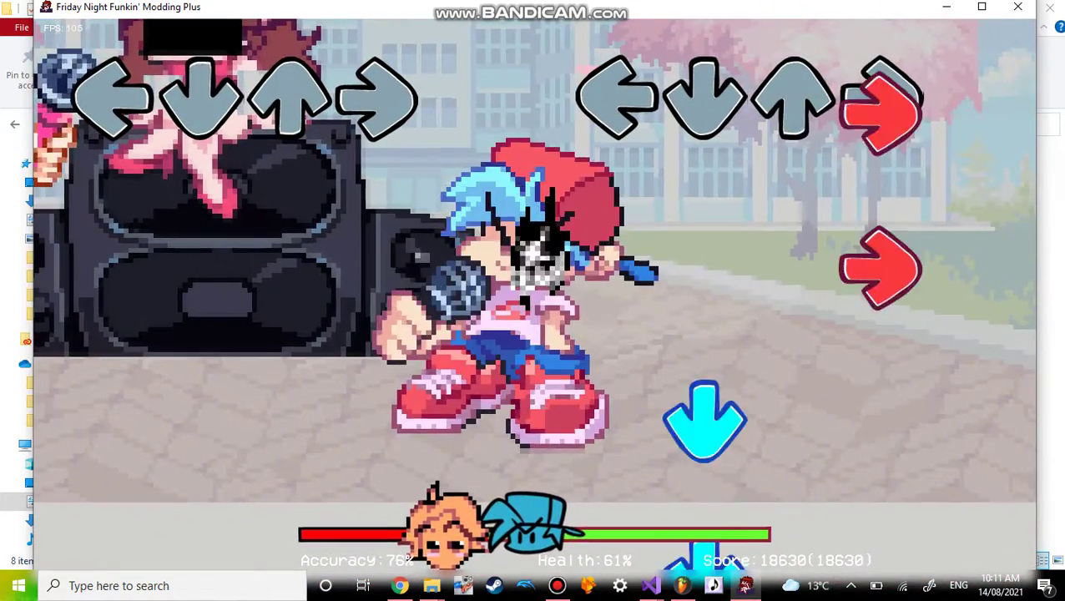
key(Down)
key(Right)
key(Right)
key(Left)
key(Up)
key(Down)
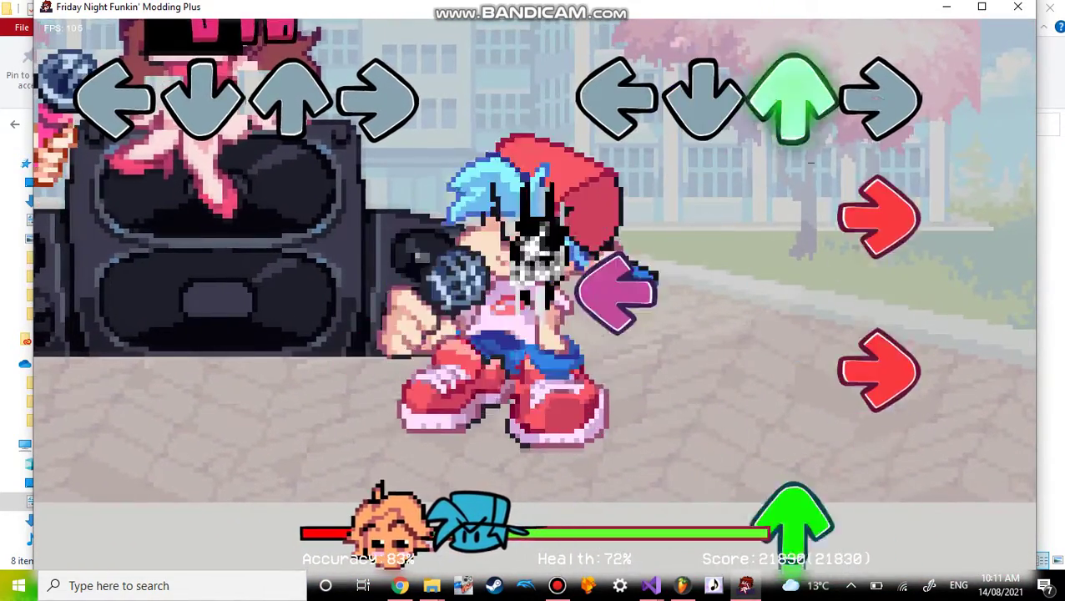
- Keep hitting notes to build up the health bar
key(Right)
key(Left)
key(Right)
key(Down)
key(Left)
key(Right)
key(Left)
key(Up)
key(Up)
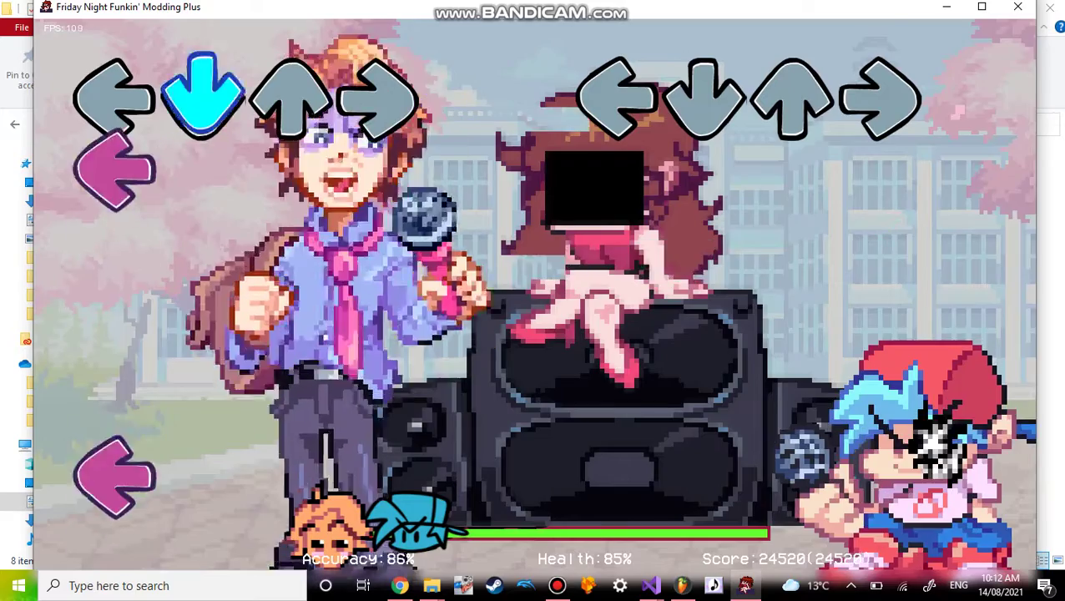
- Hit the remaining rhythm notes and left-note run, then pause Dead Pixel
key(Up)
key(Up)
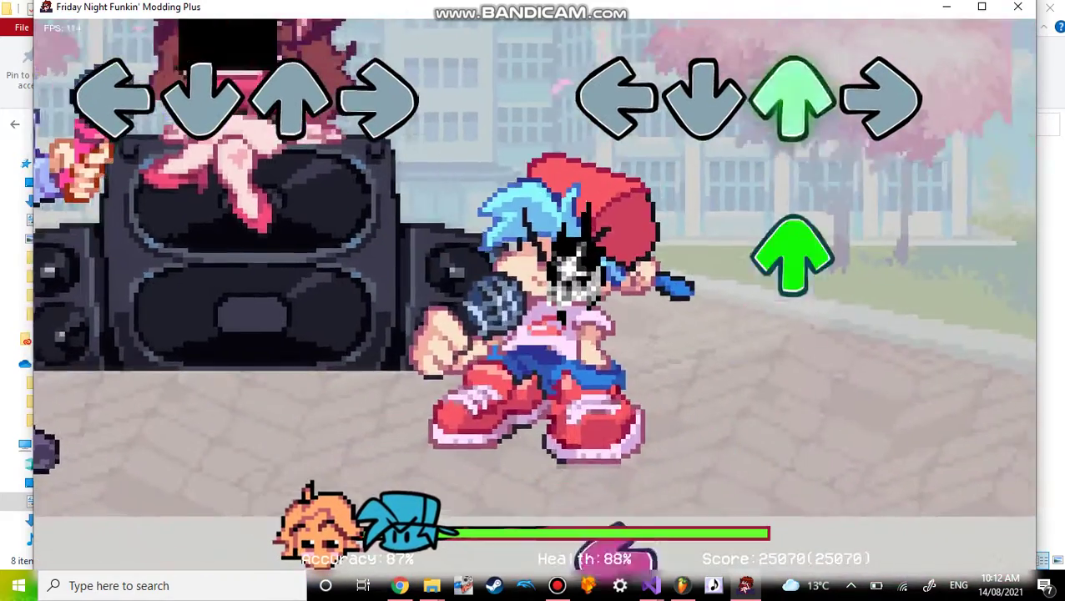
key(Left)
key(Down)
key(Down)
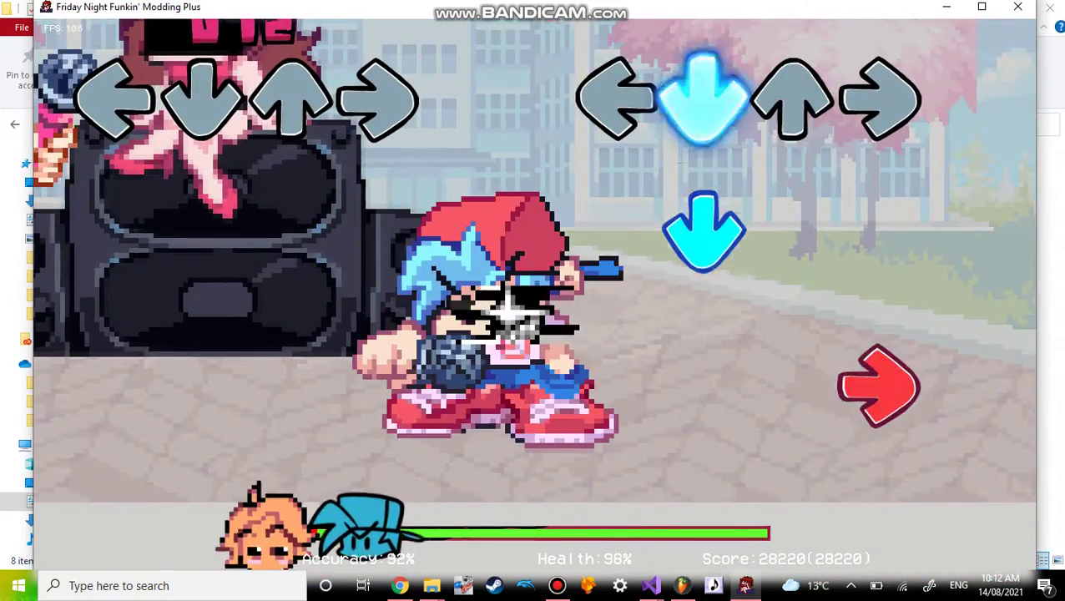
key(Right)
key(Right)
key(Up)
key(Left)
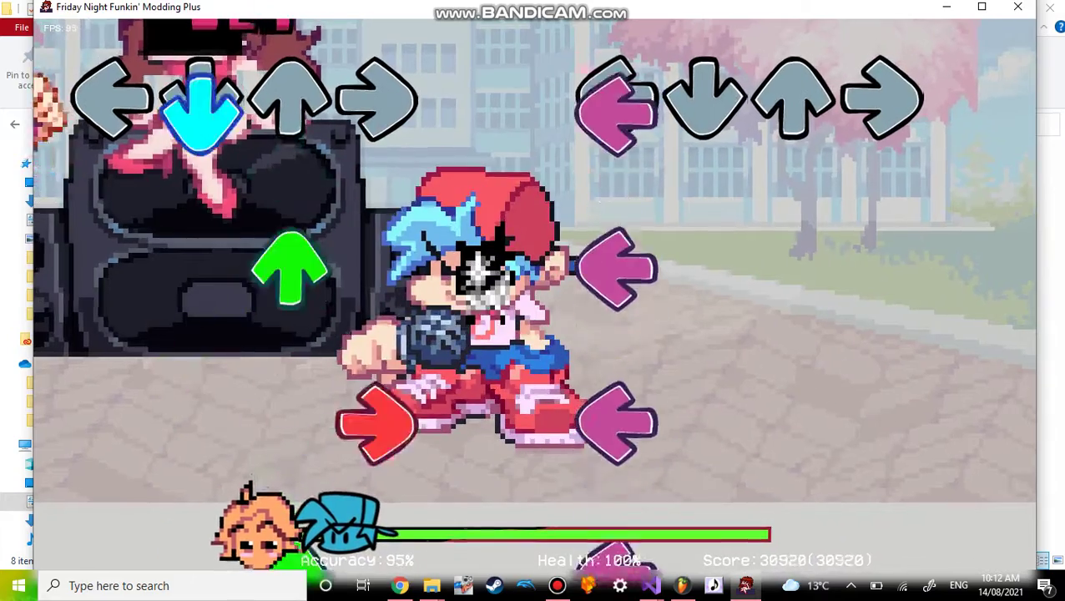
key(Left)
key(Left)
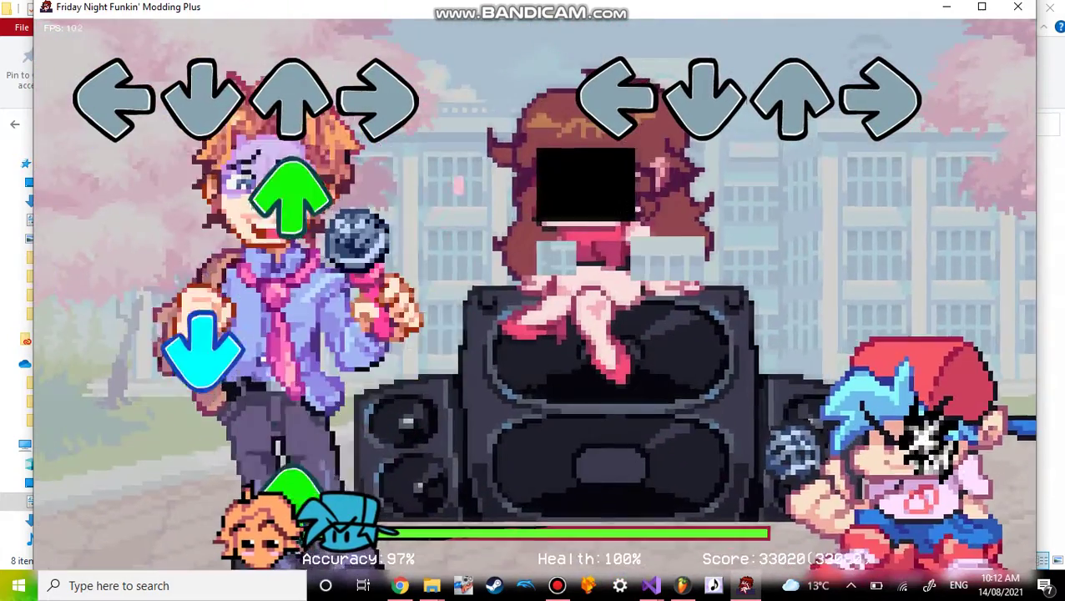
key(Return)
- Exit Dead Pixel to Freeplay, browse between Tutorial and Dead Pixel, then close the game
key(Up)
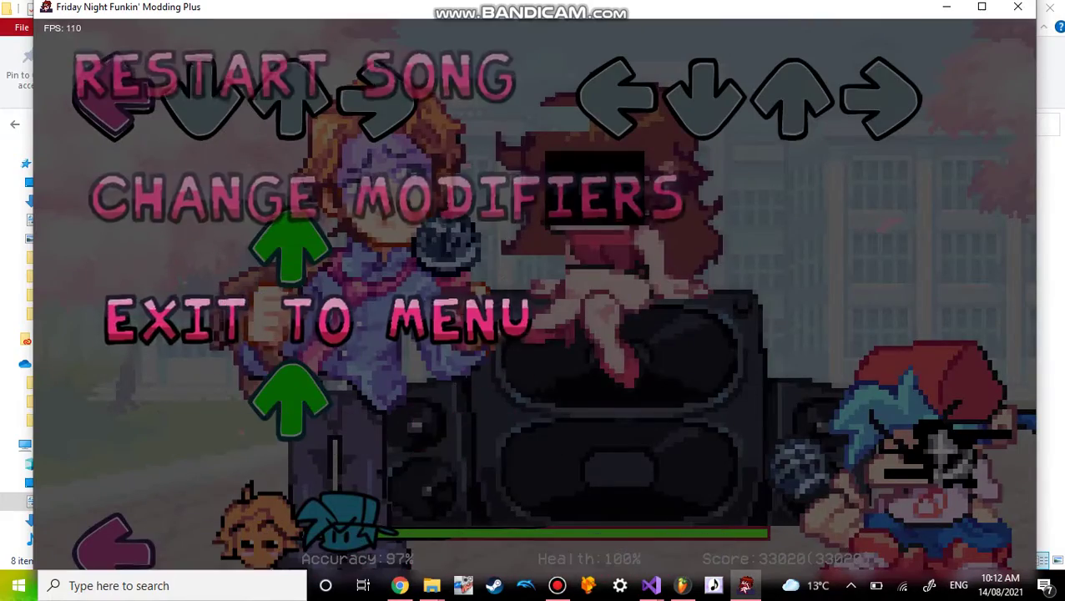
key(Return)
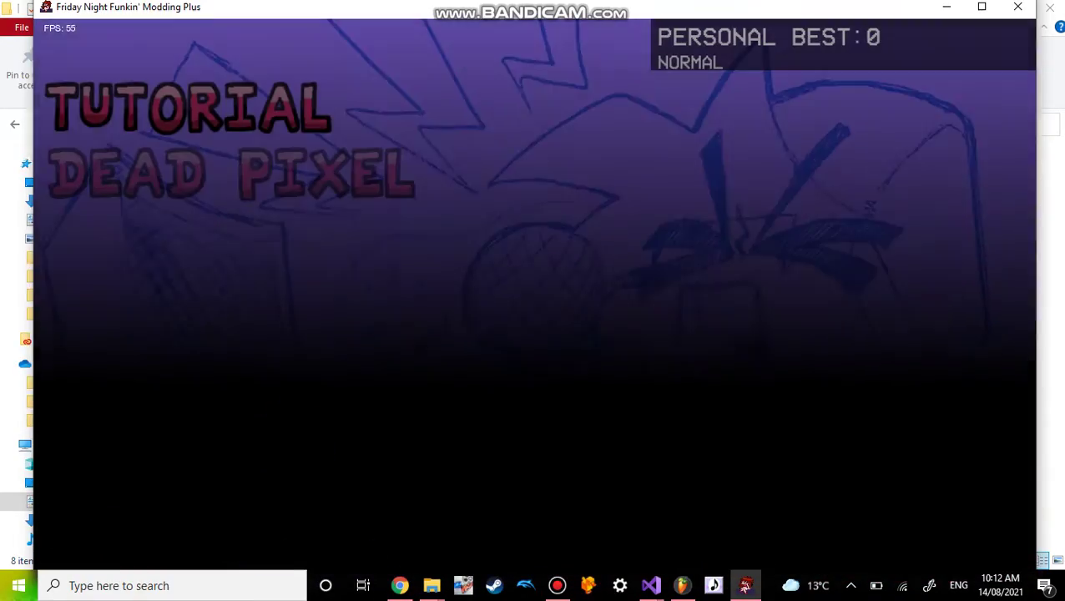
key(Down)
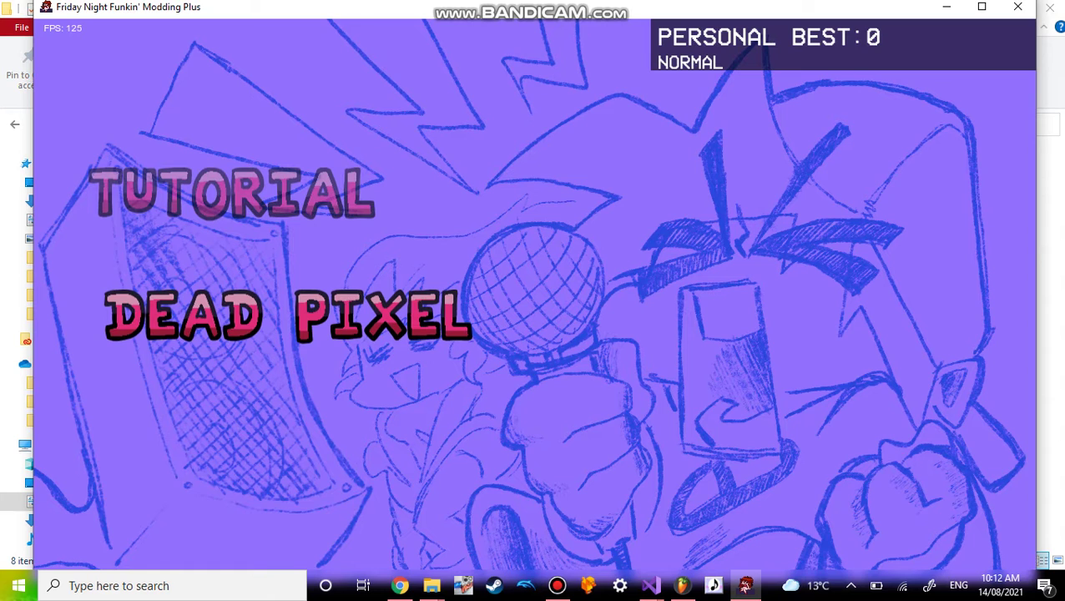
key(Up)
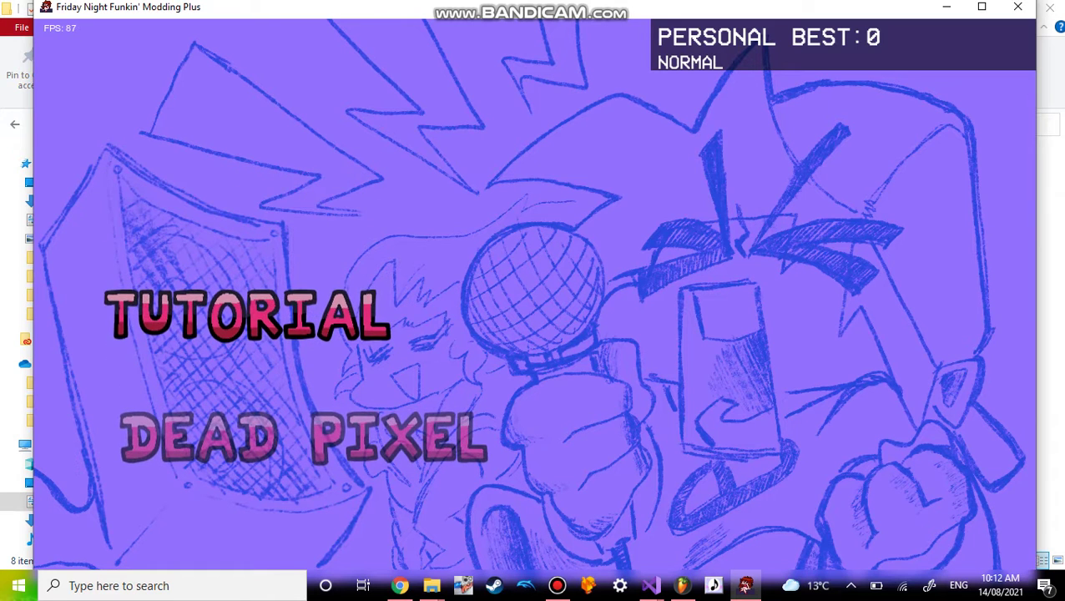
key(Down)
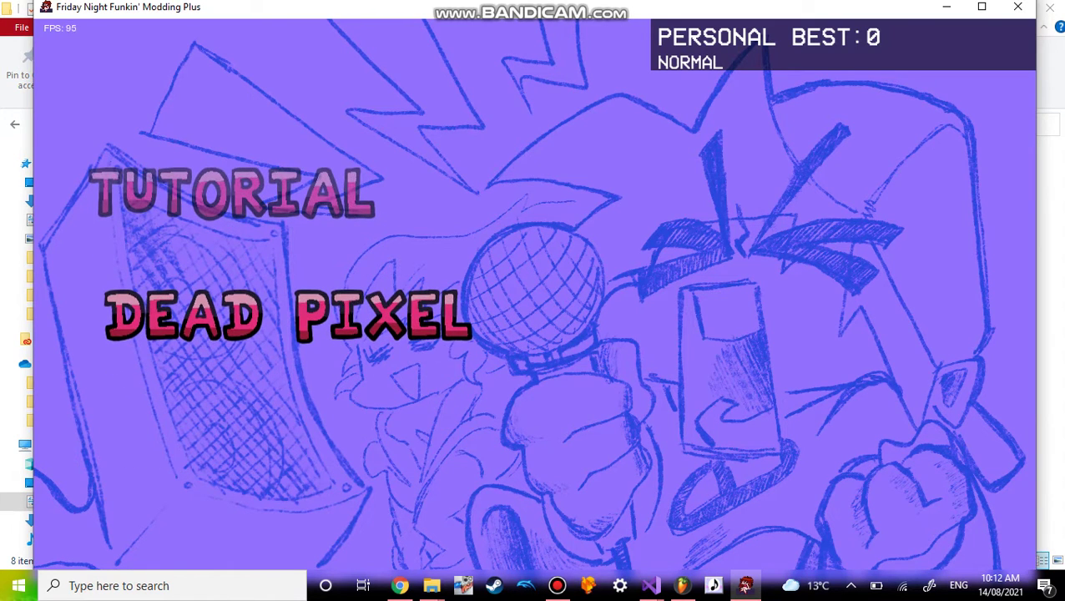
click(1017, 7)
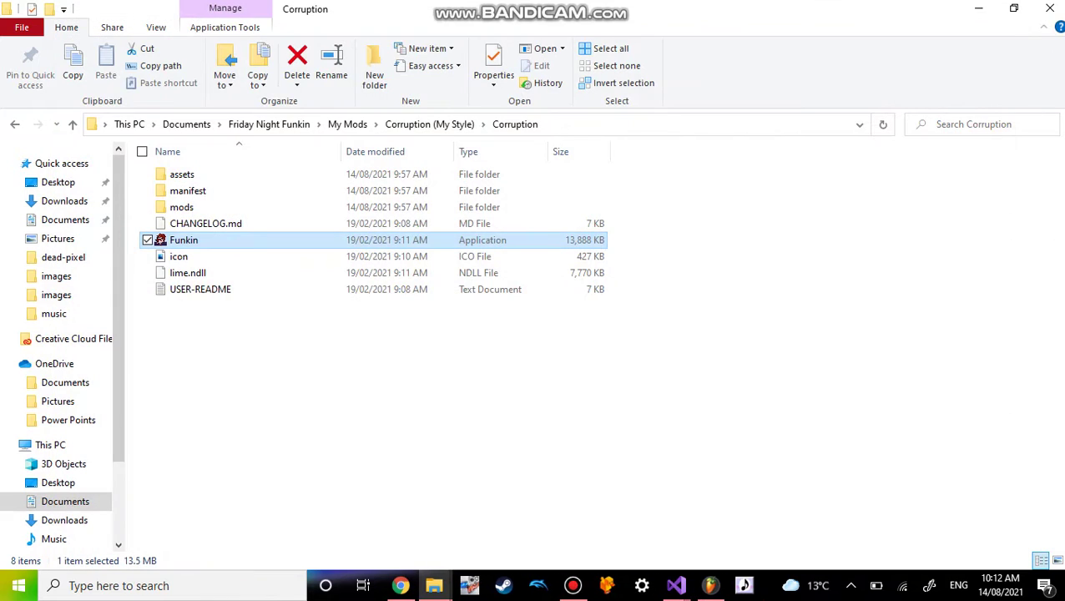